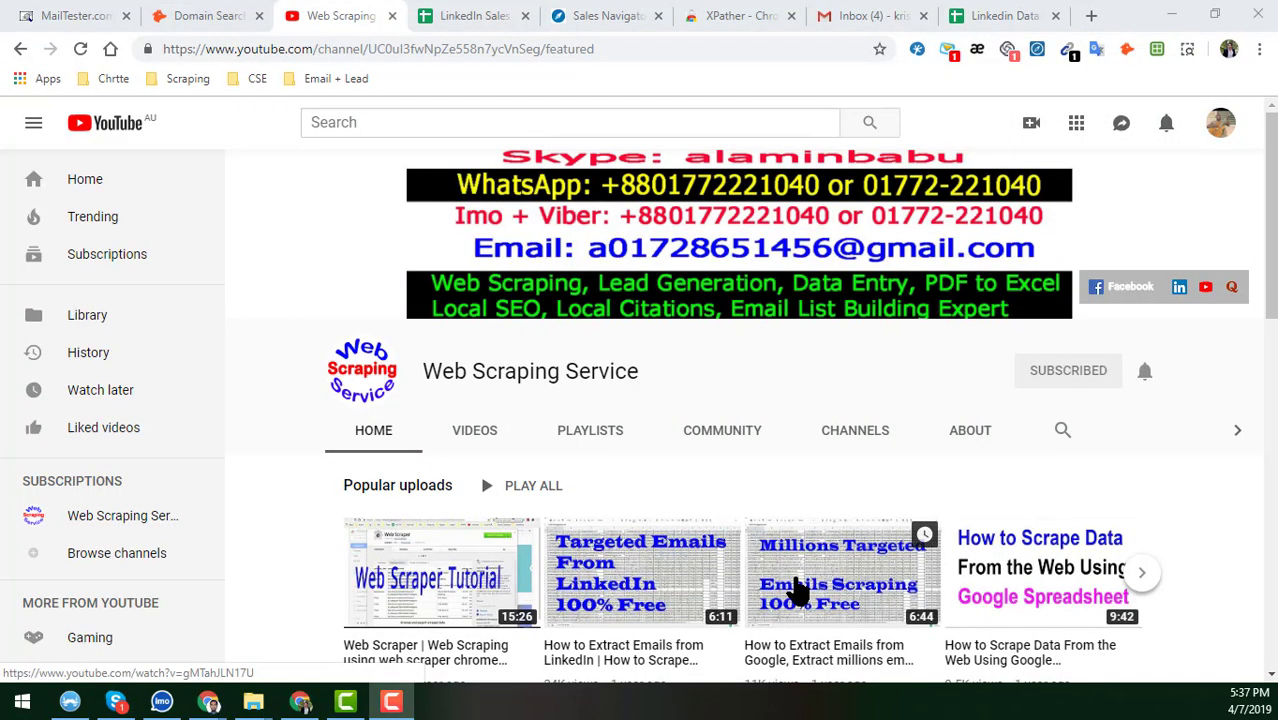
Leave the Web Scraping Service channel for the US 'digital agency' Sales Navigator lead results.
drag(422, 371, 653, 379)
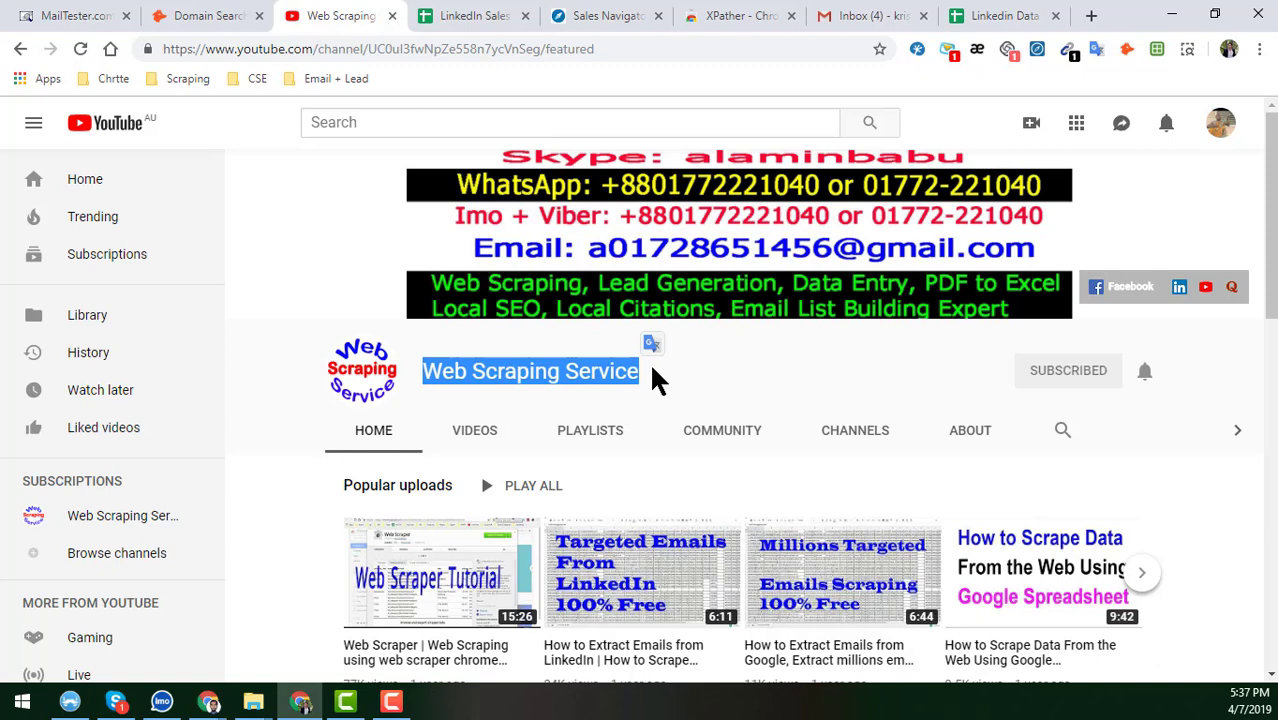
click(632, 16)
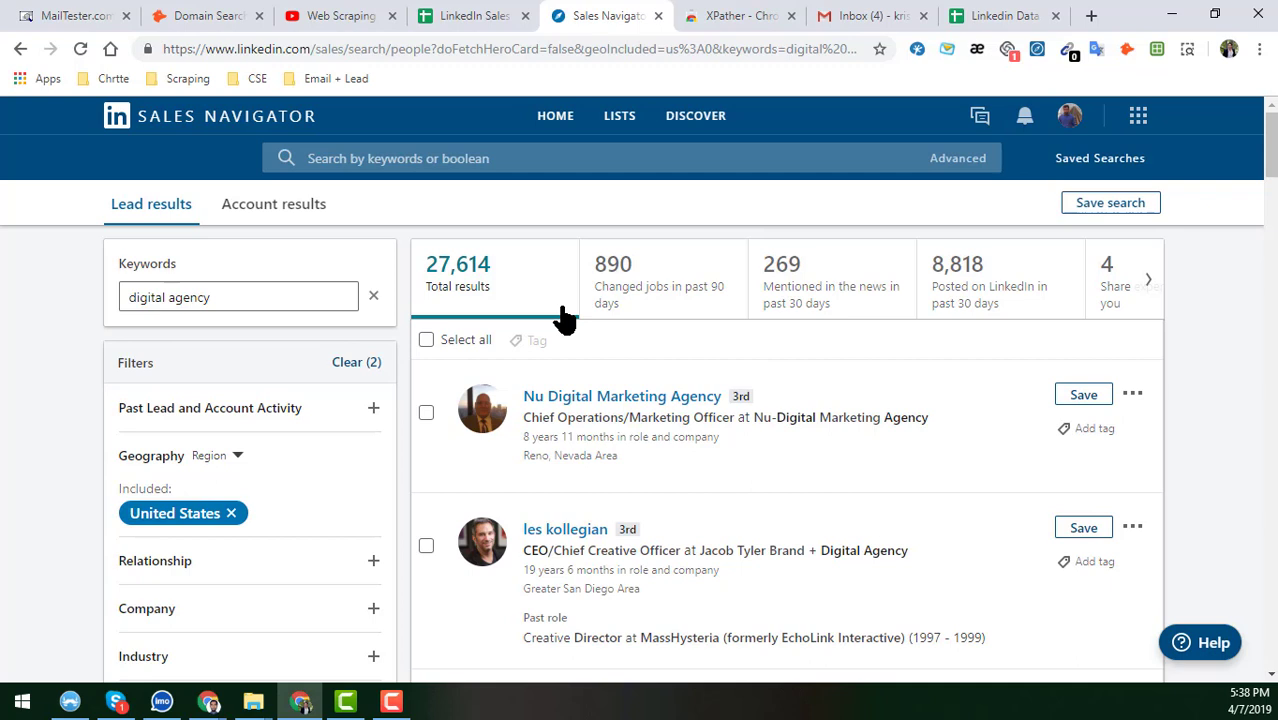
click(343, 16)
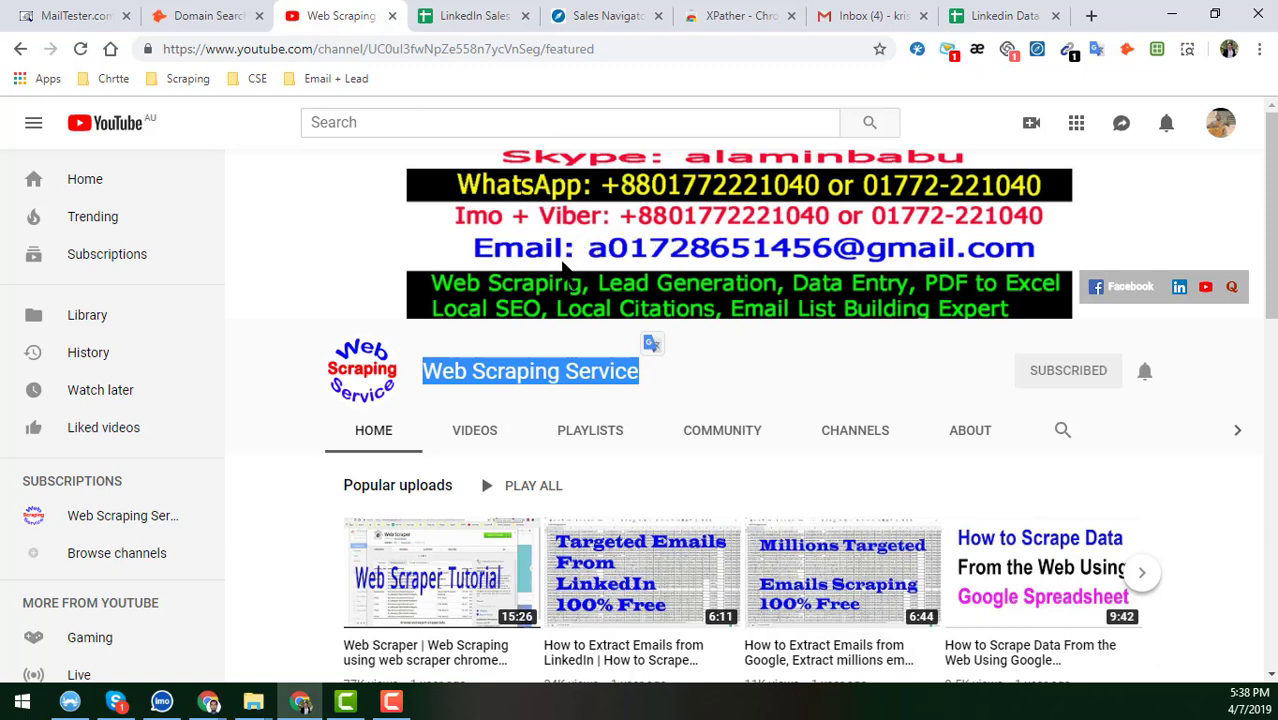
click(654, 389)
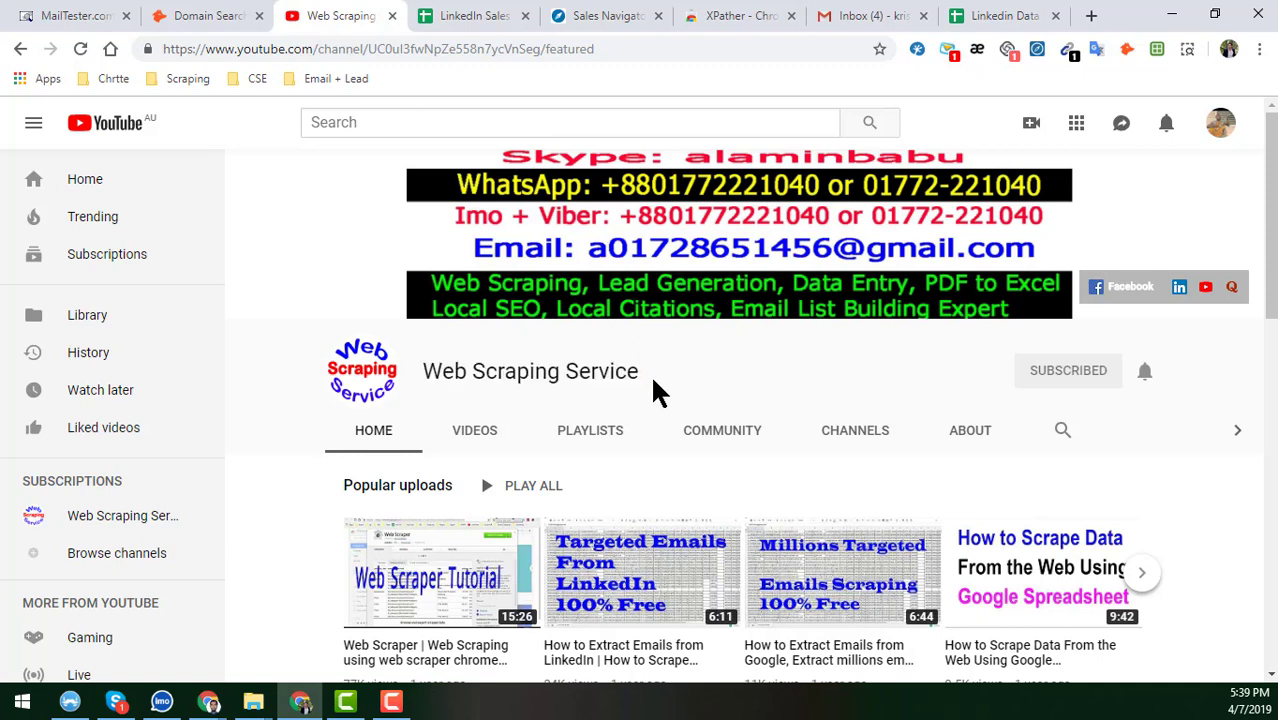
click(612, 17)
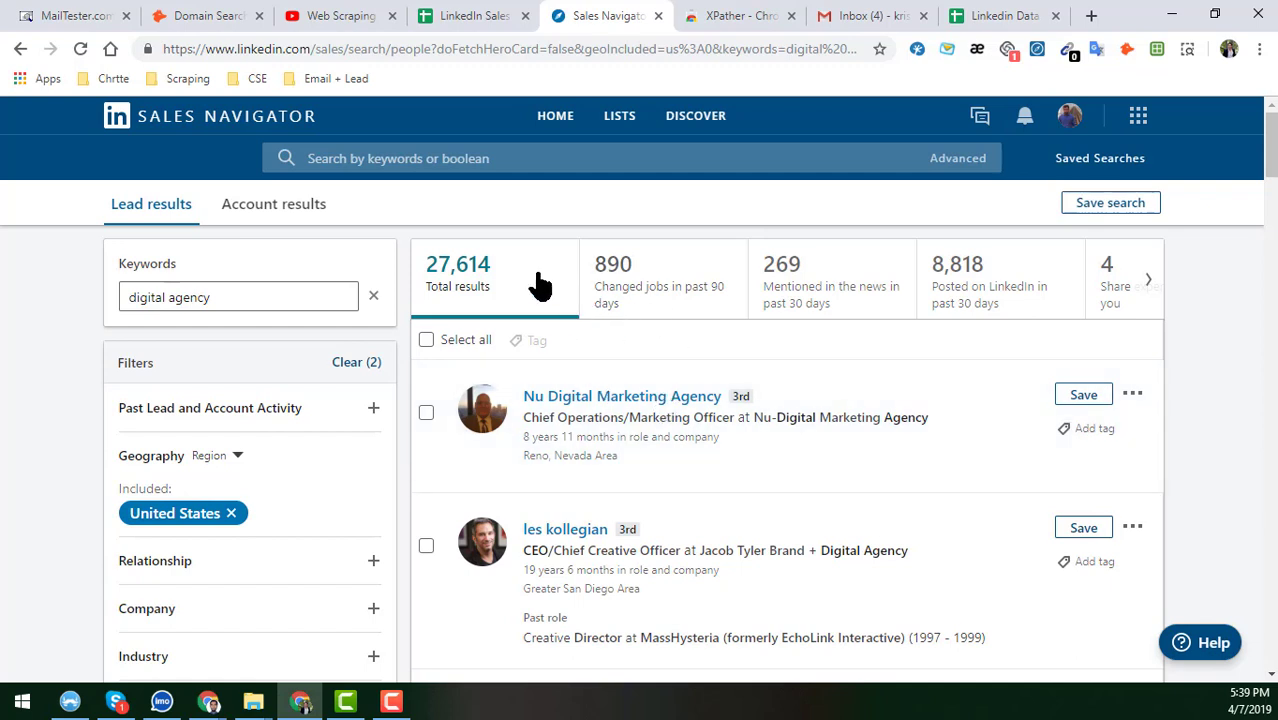
click(340, 16)
scroll(565, 499, down, 5)
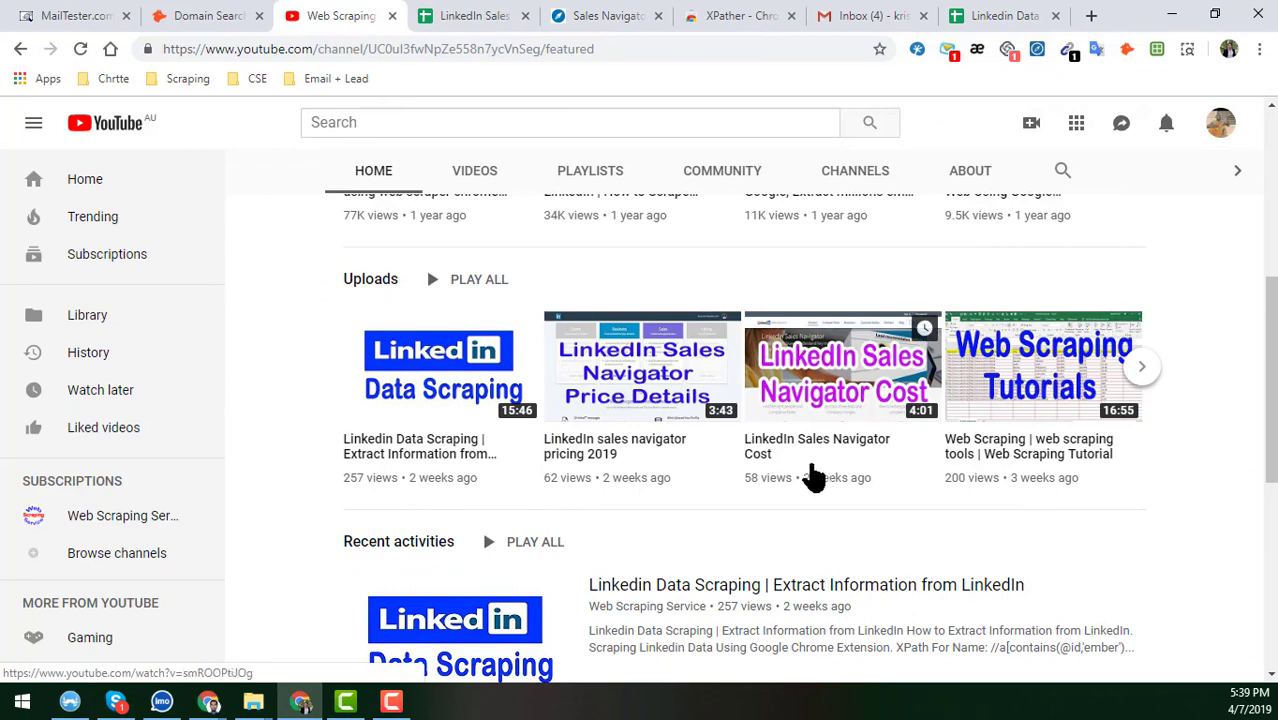
scroll(813, 478, down, 3)
scroll(521, 465, down, 2)
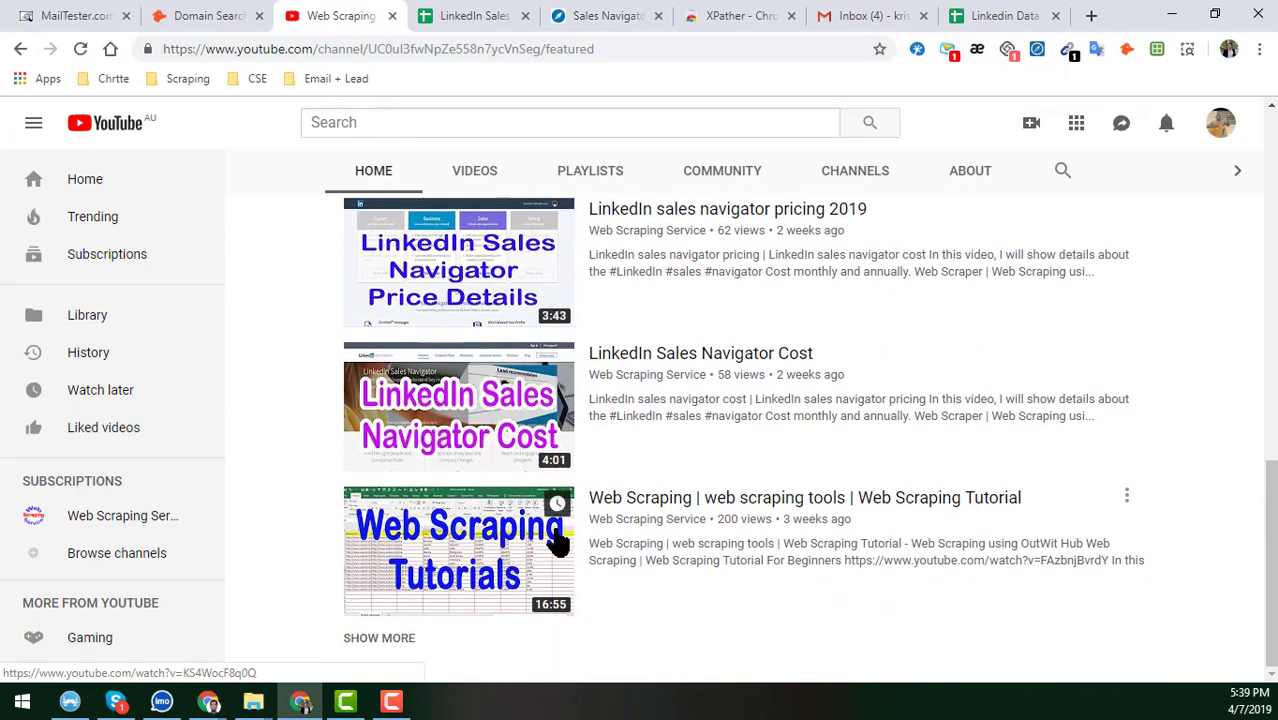
scroll(555, 545, up, 10)
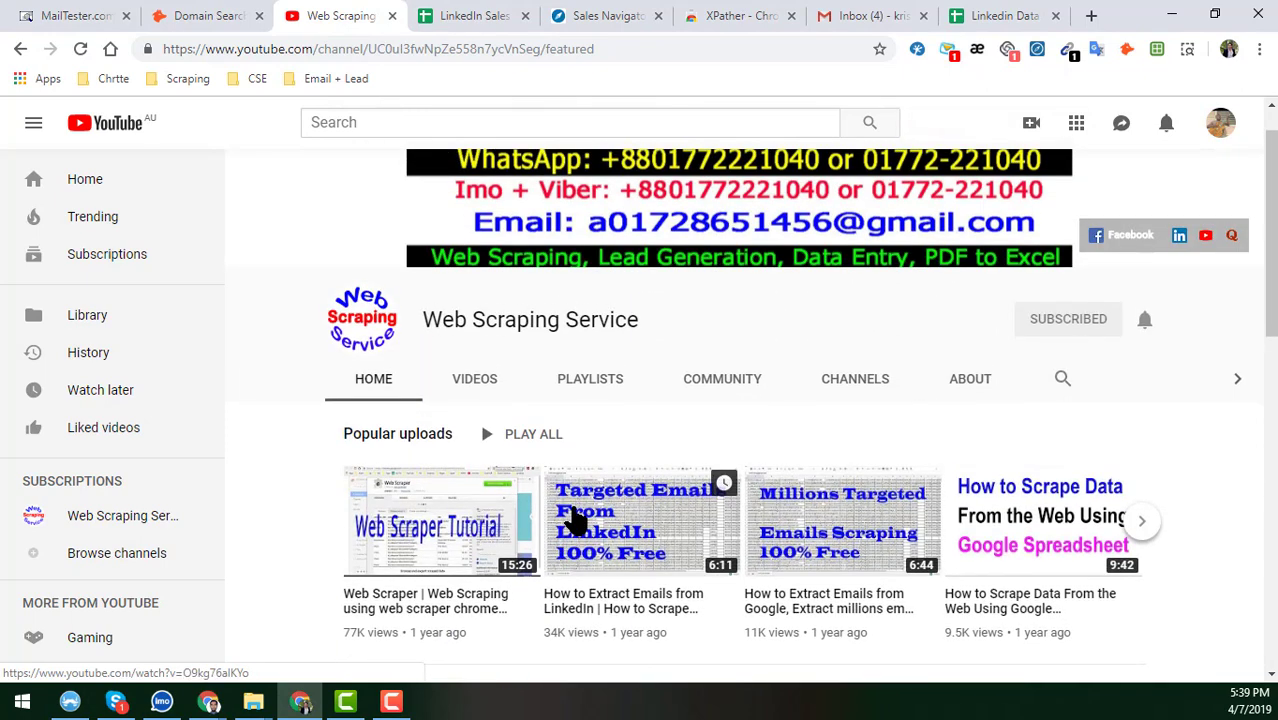
click(608, 15)
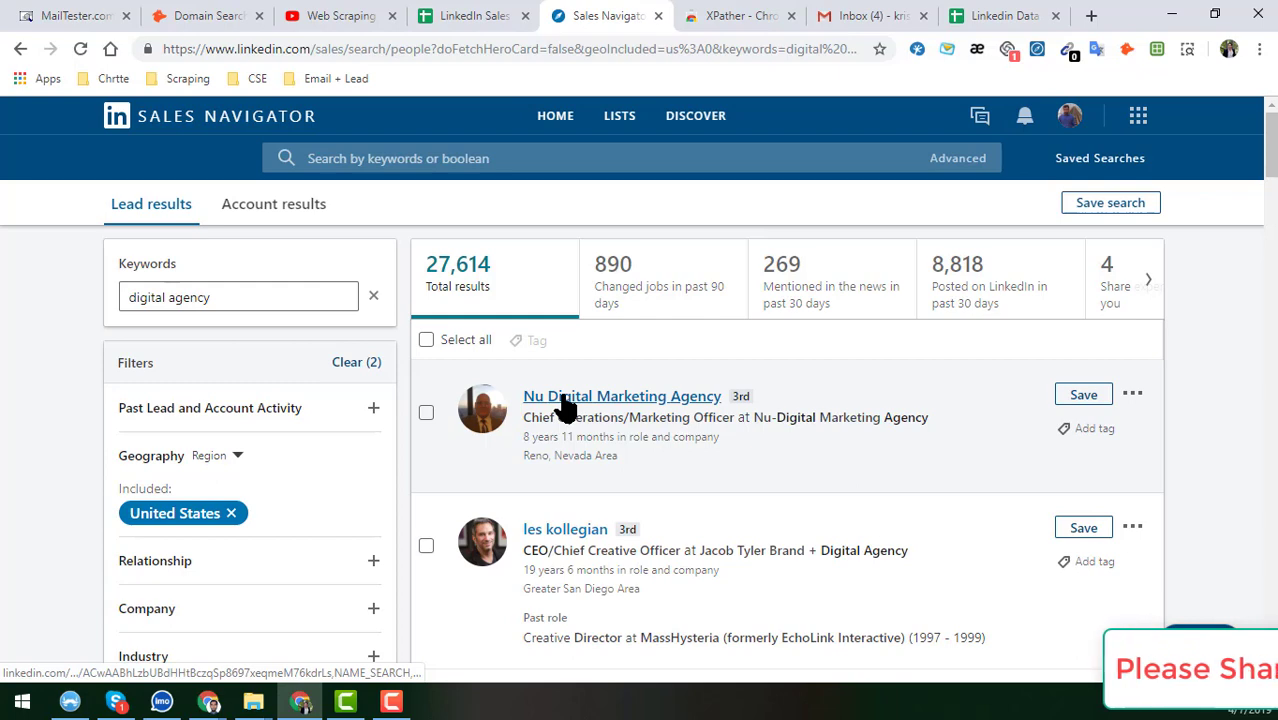
click(745, 22)
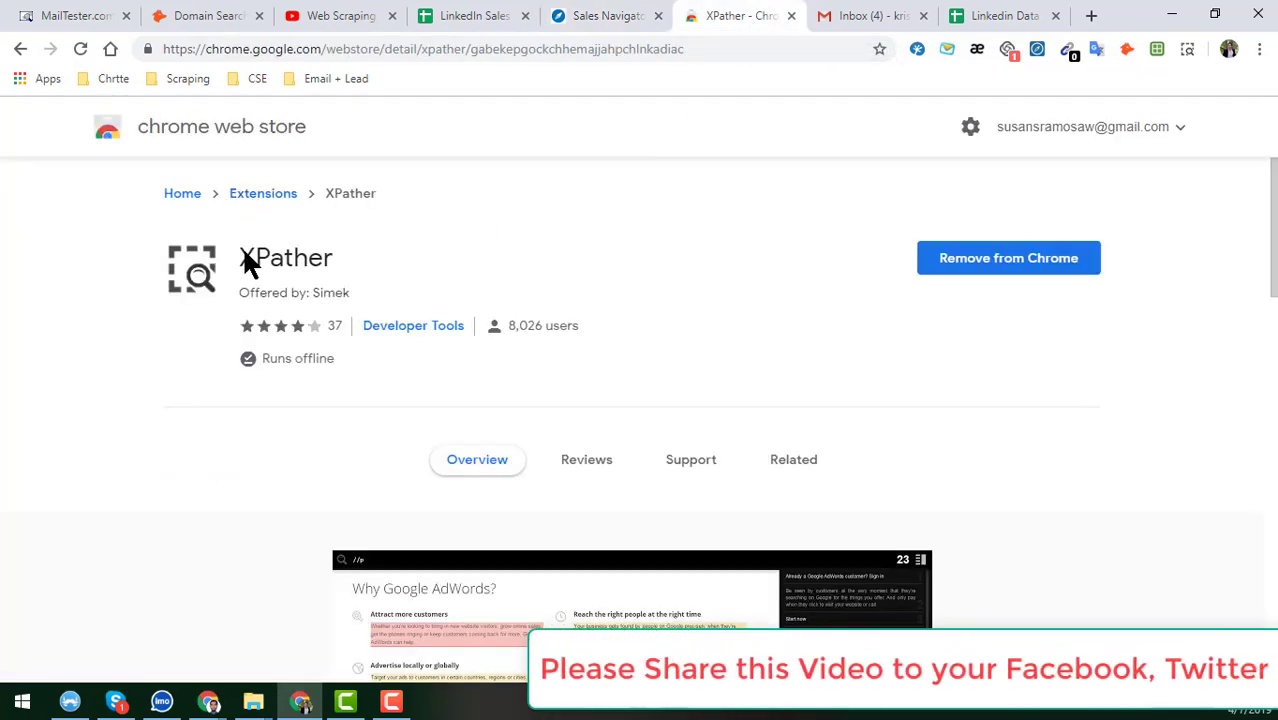
drag(242, 250, 322, 251)
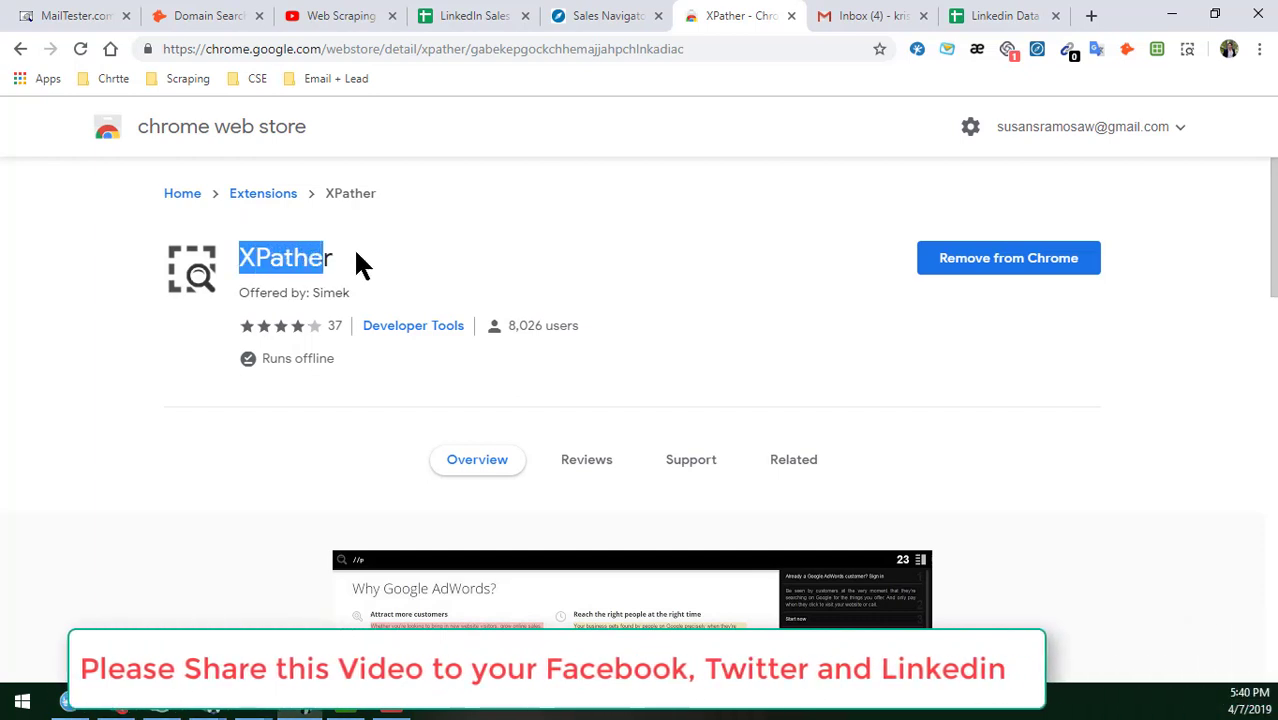
click(358, 263)
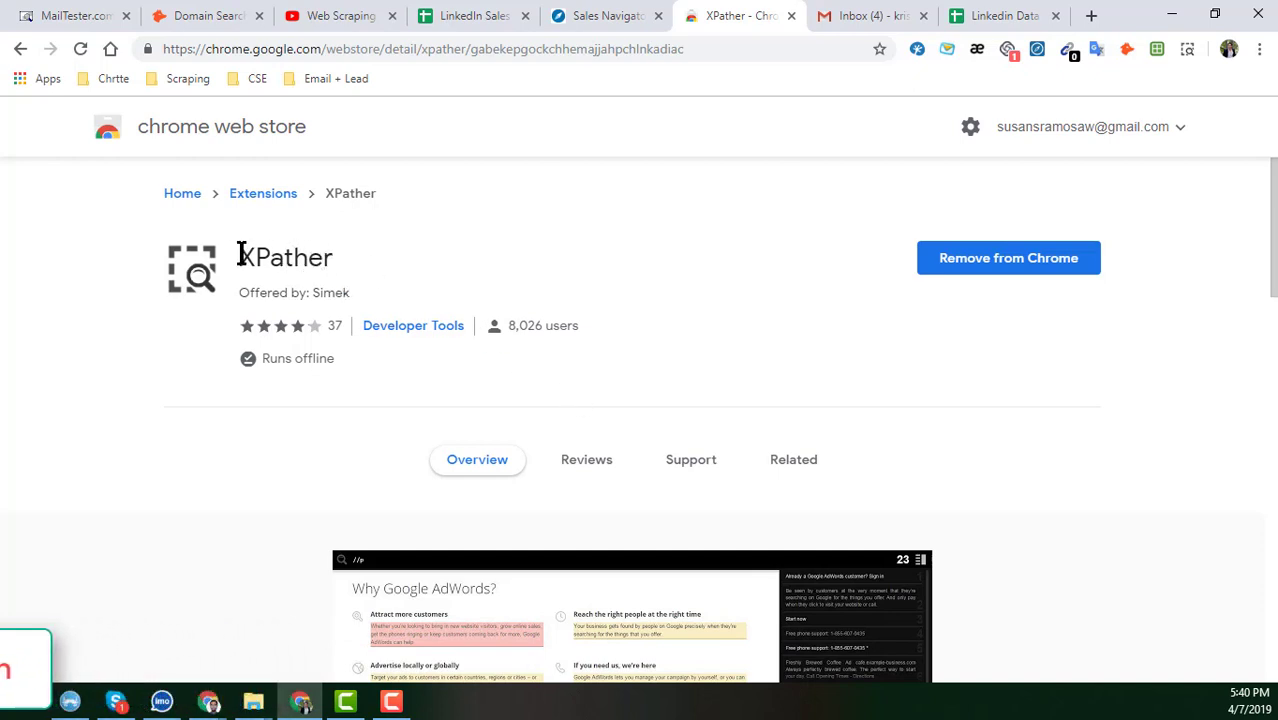
drag(241, 256, 334, 254)
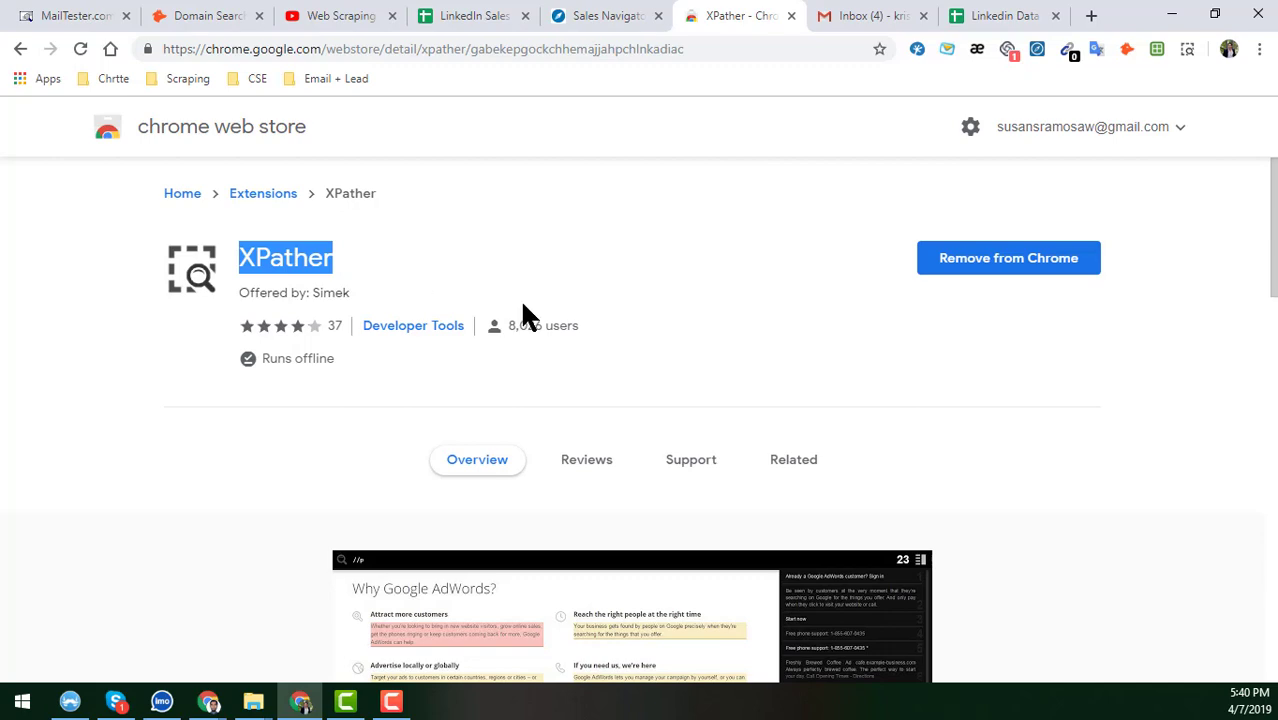
click(600, 17)
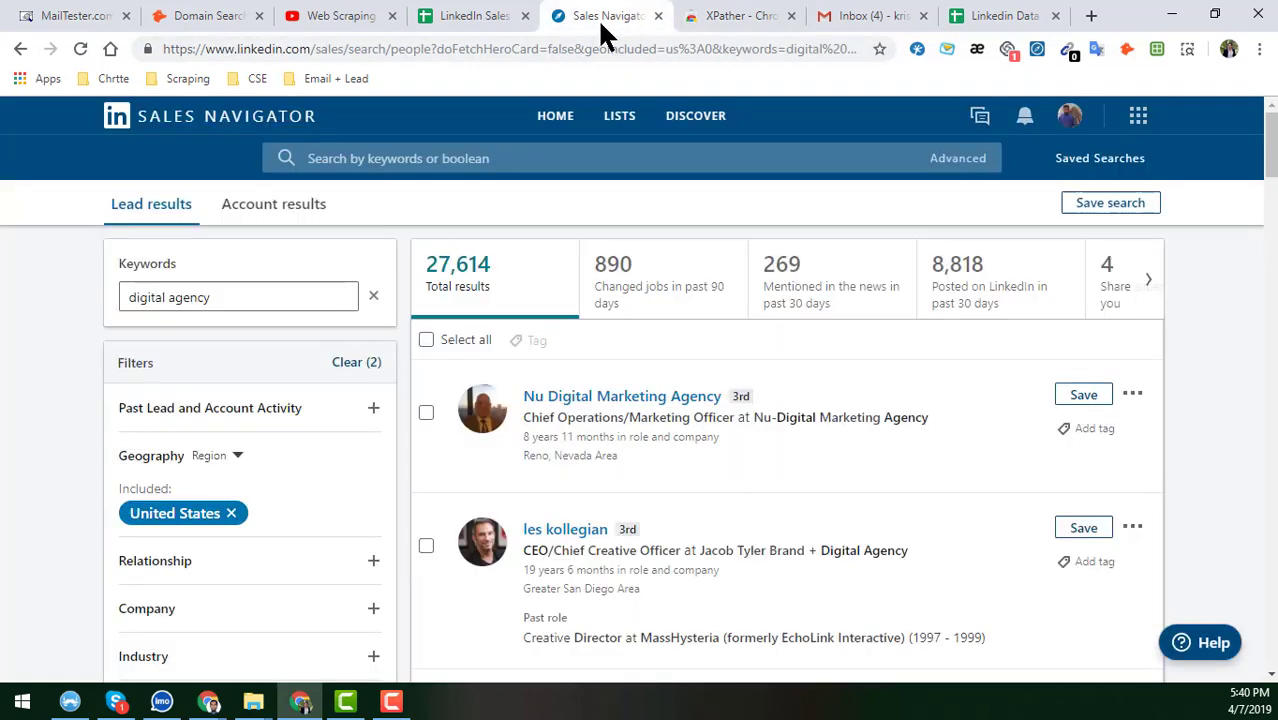
click(722, 26)
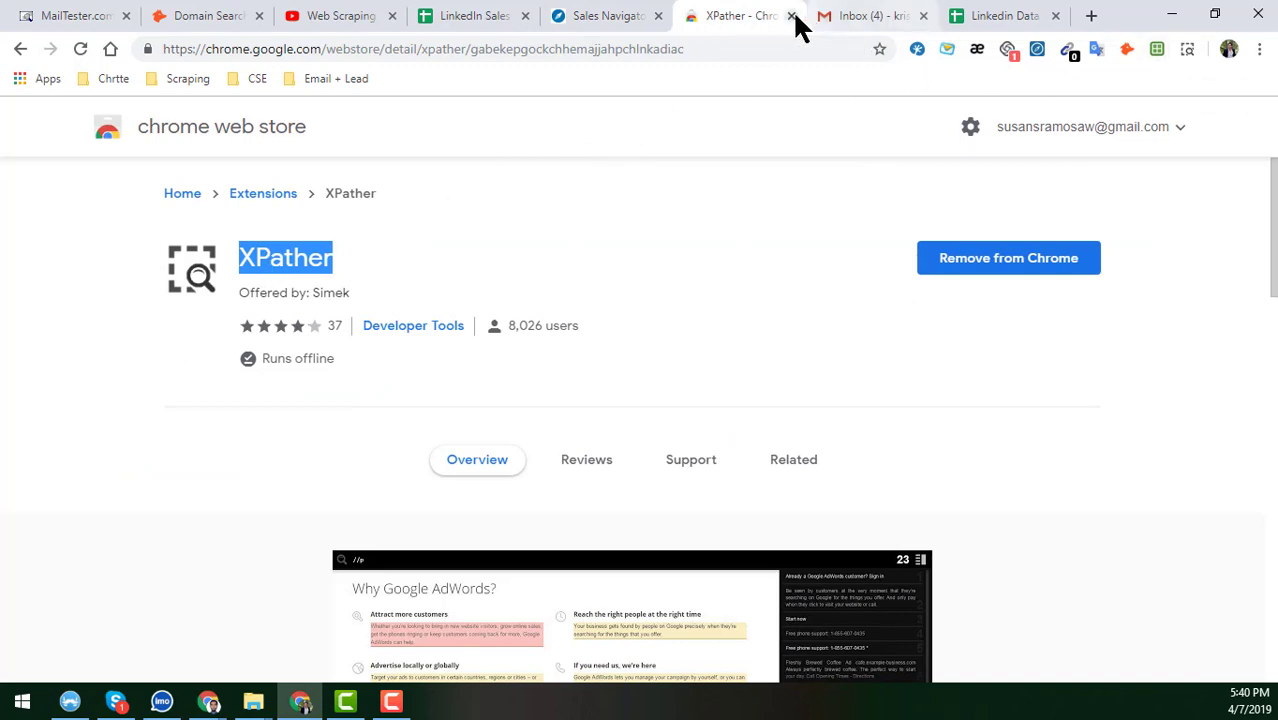
click(608, 15)
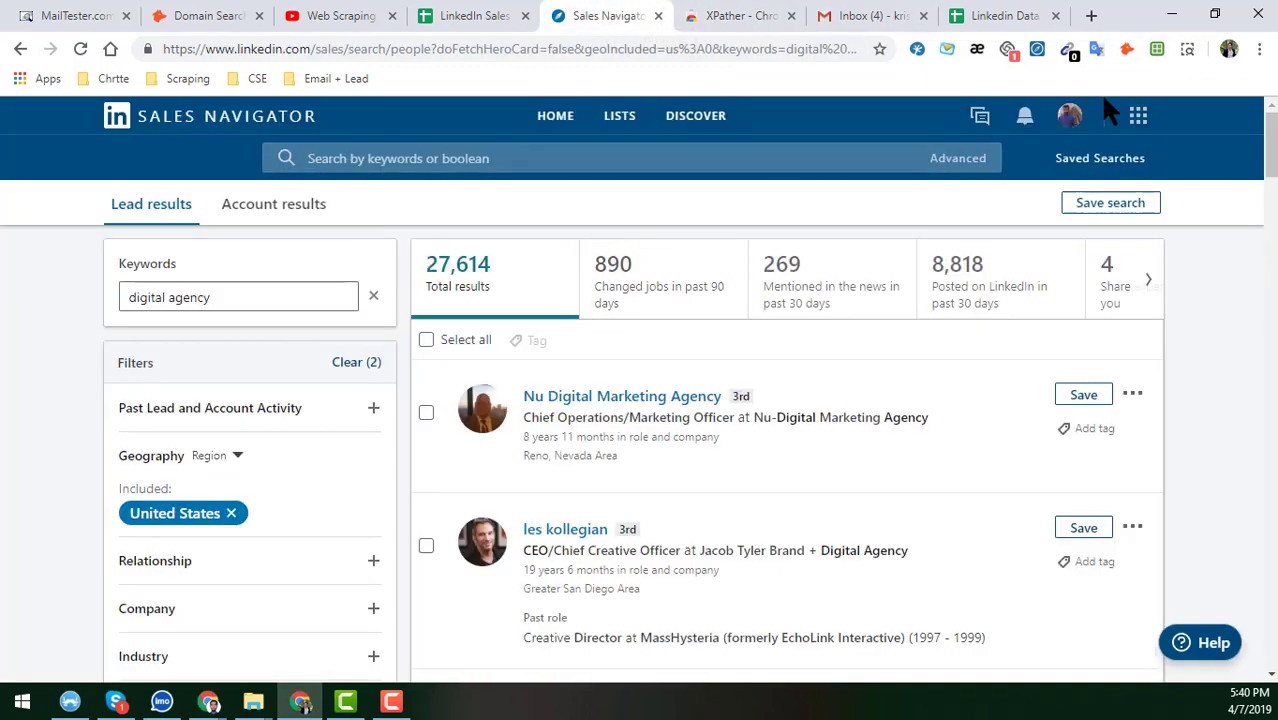
click(1189, 48)
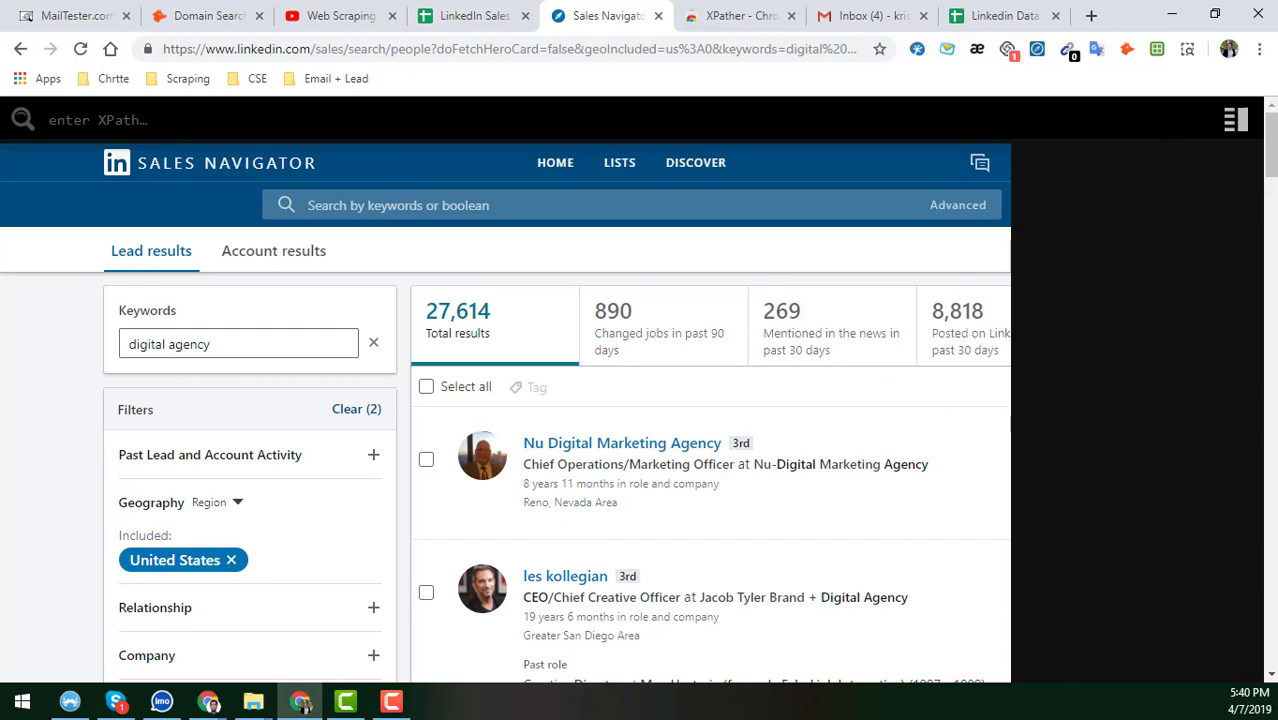
key(alt+Tab)
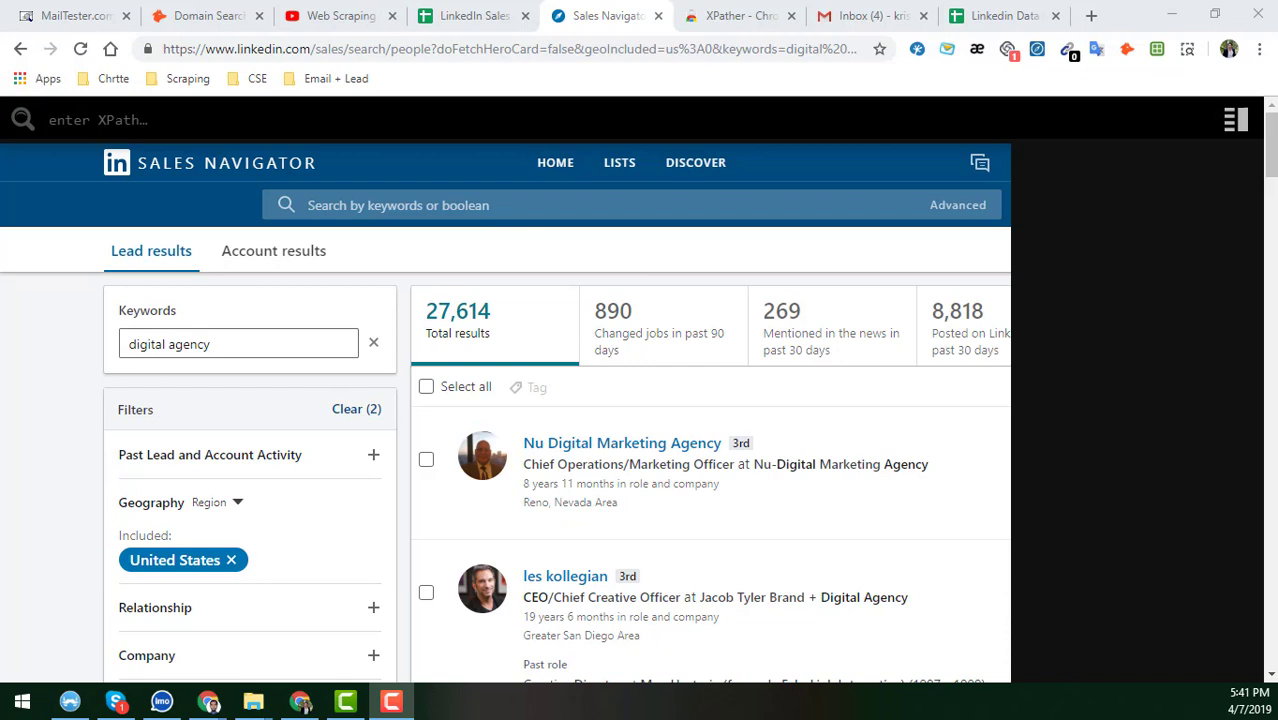
key(alt+Tab)
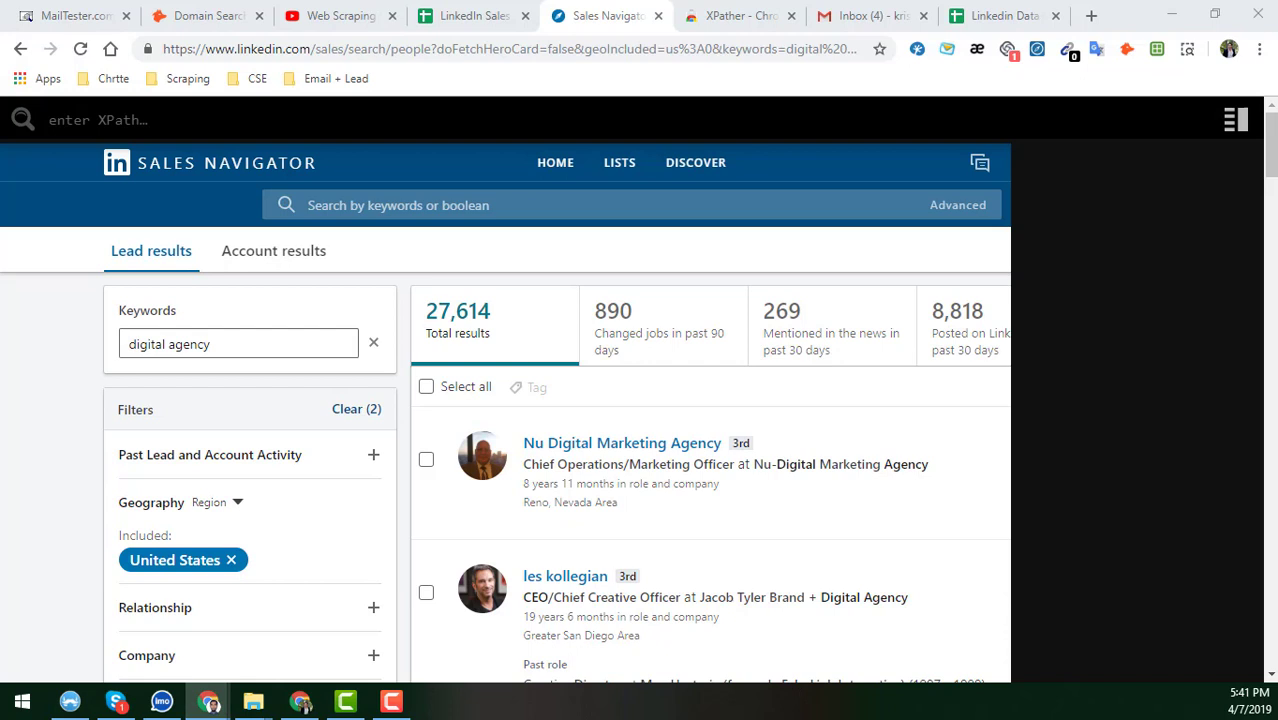
key(alt+Tab)
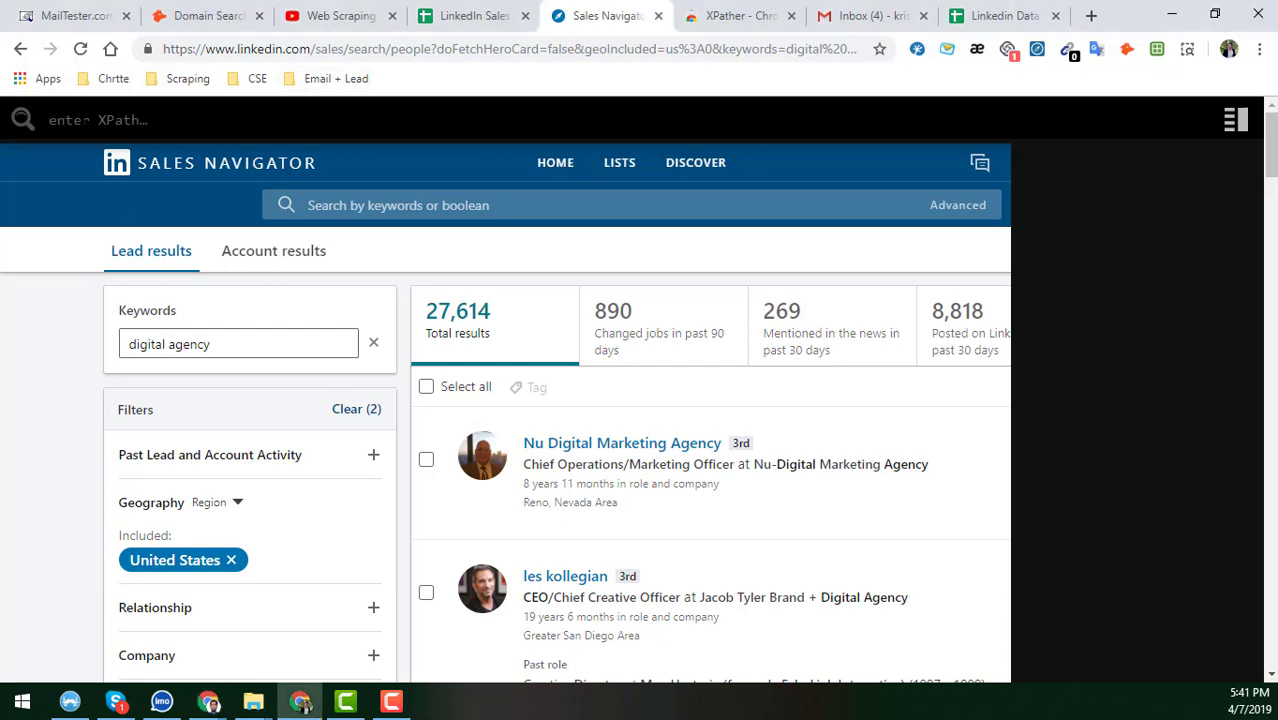
text(//dt[@class='result-lockup__name']/a)
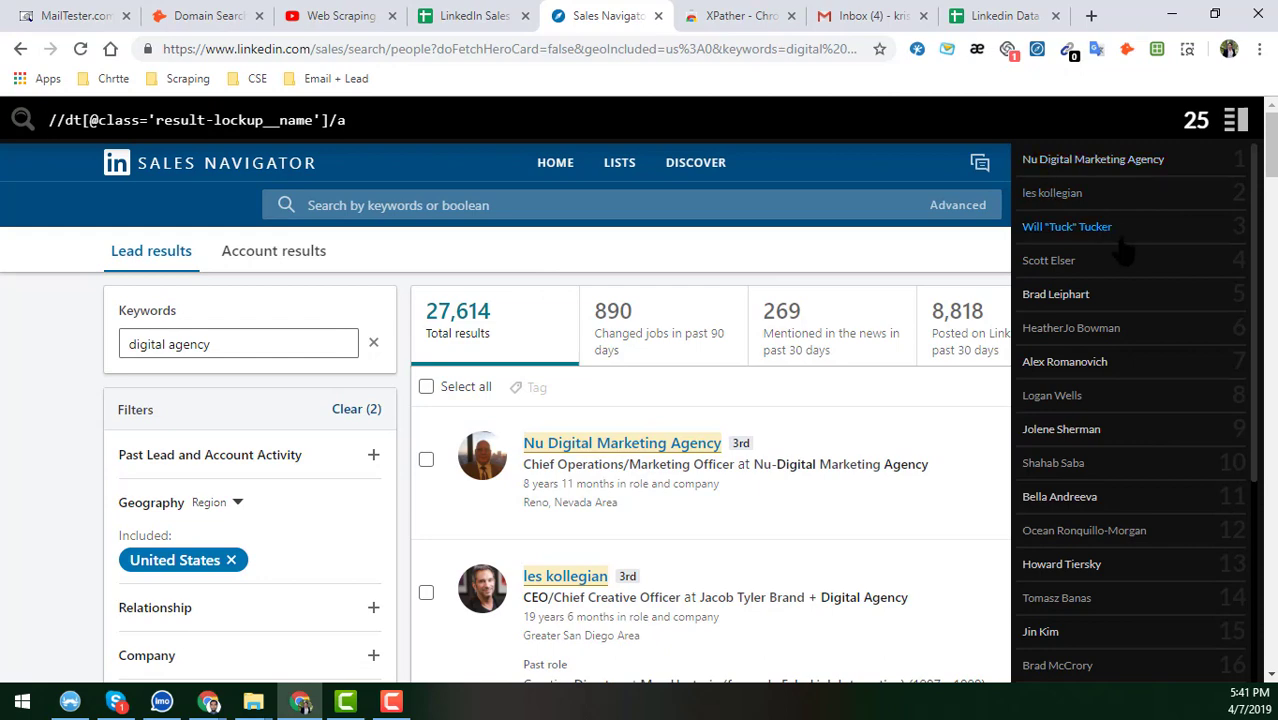
Replace the XPather query with the longer horizontal-person-entity-lockup-4 XPath, still matching 25 names.
scroll(1135, 277, down, 6)
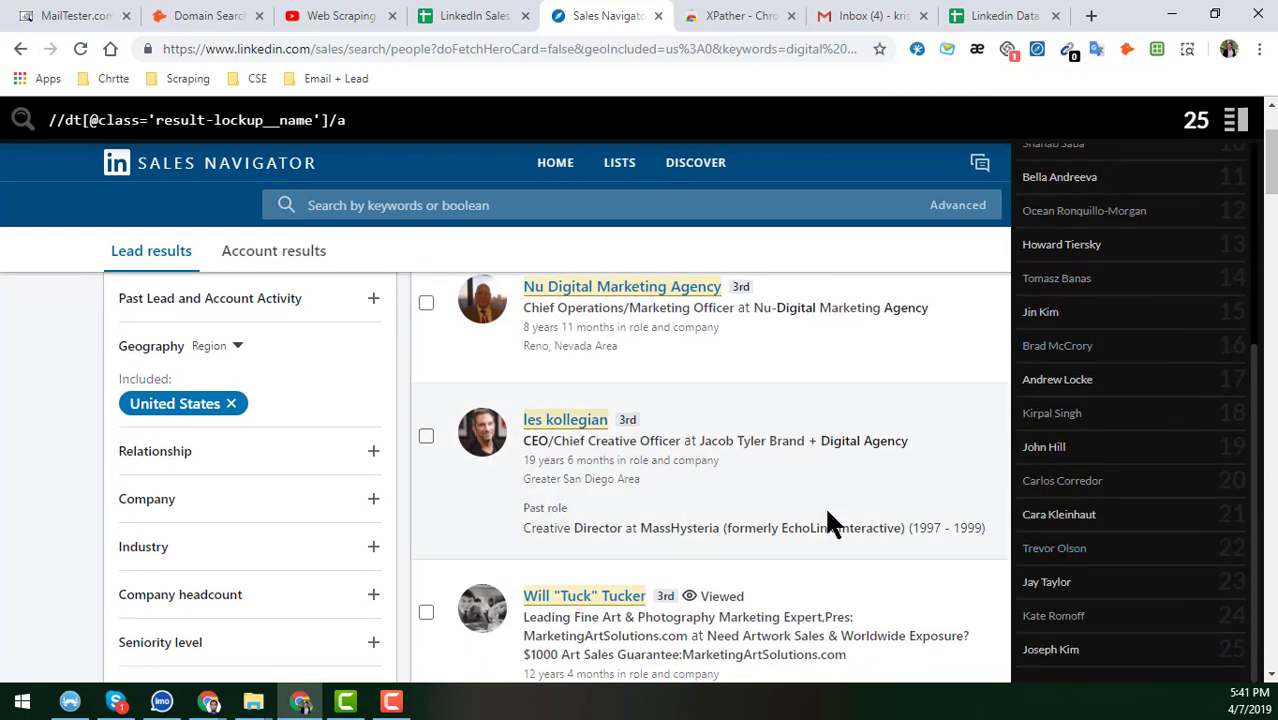
scroll(820, 502, down, 3)
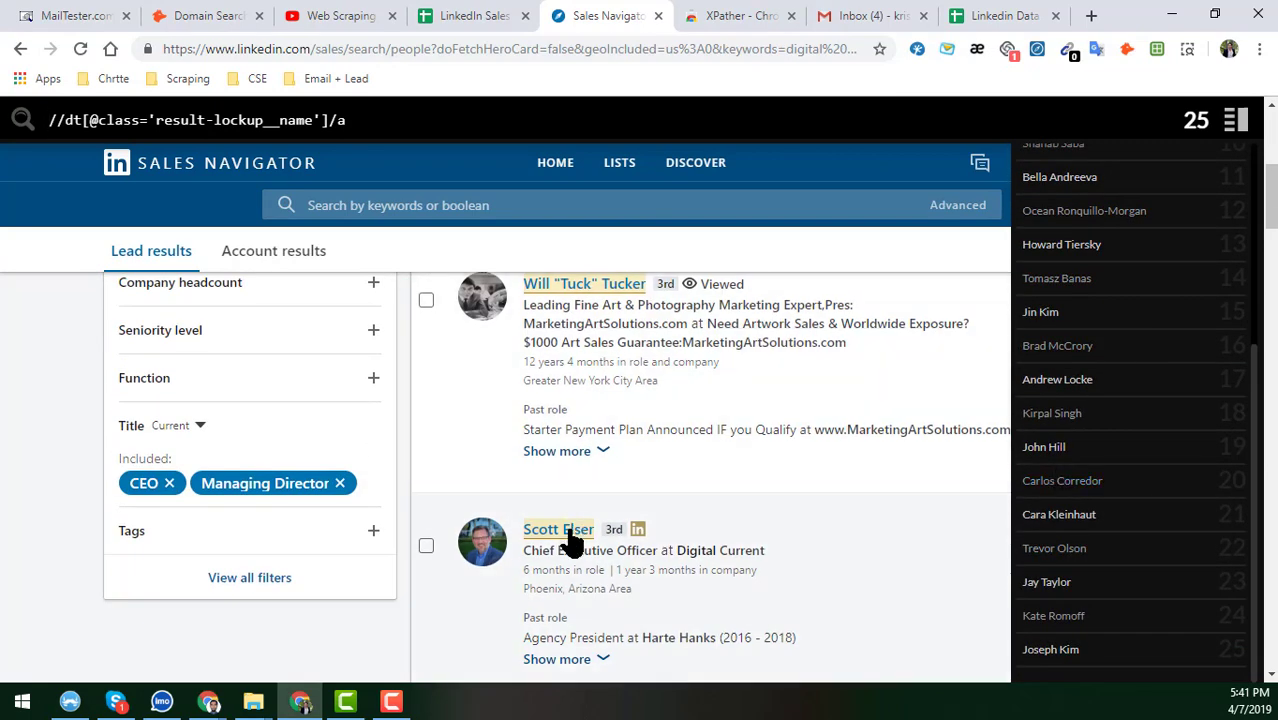
scroll(571, 537, down, 9)
scroll(567, 496, down, 10)
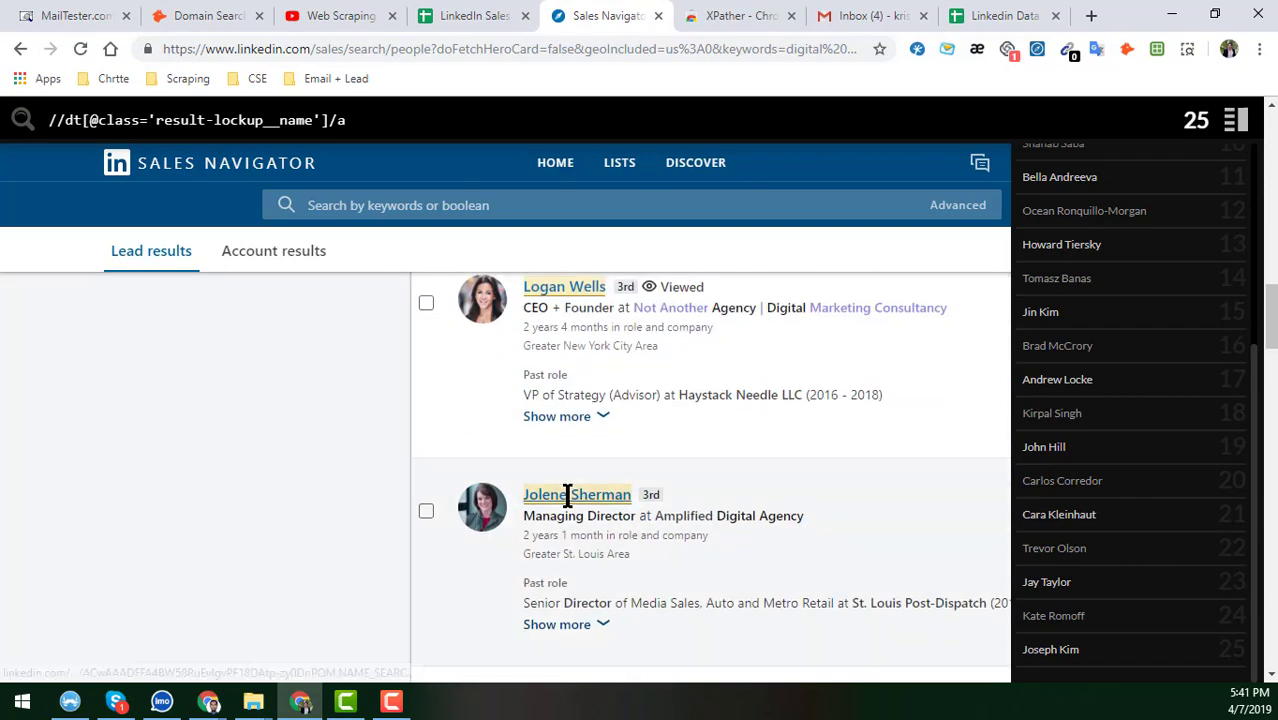
scroll(570, 494, up, 4)
scroll(573, 501, up, 18)
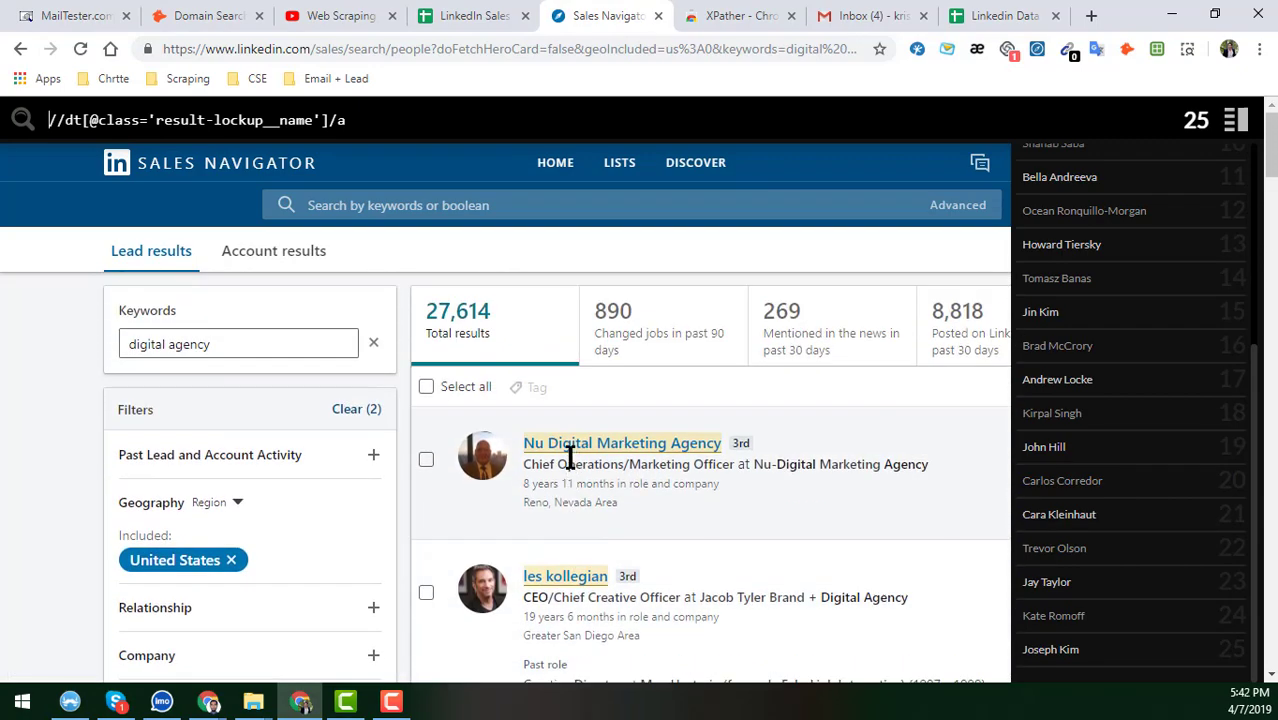
scroll(568, 456, down, 2)
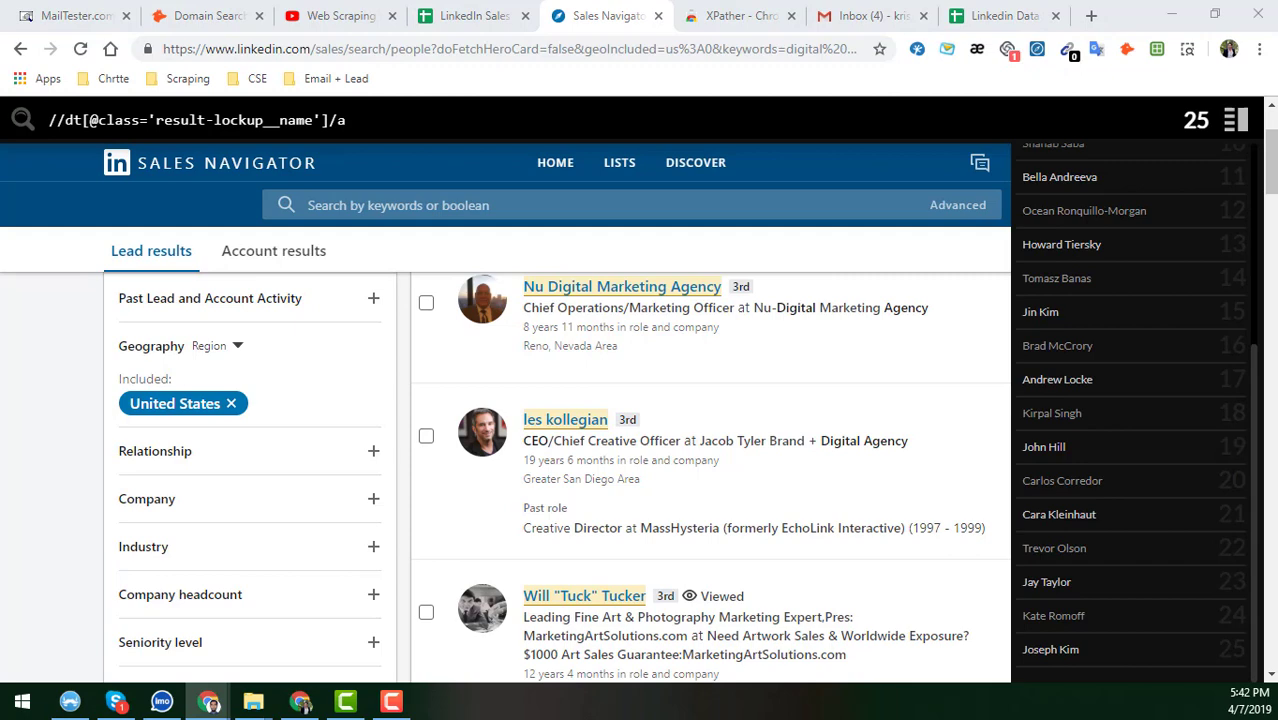
key(alt+Tab)
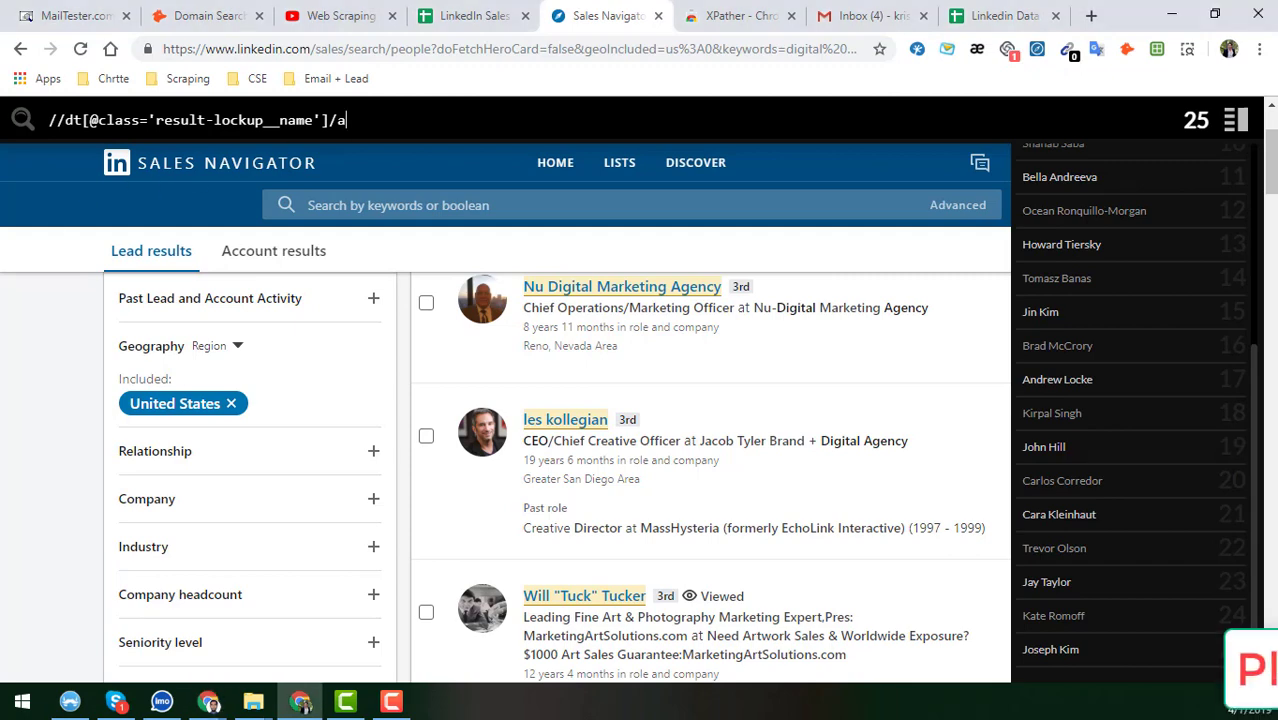
key(ctrl+a)
text(//div[@class='horizontal-person-entity-lockup-4 result-lockup__entity ml4']/dl/dt[@class='result-lockup__name']/a)
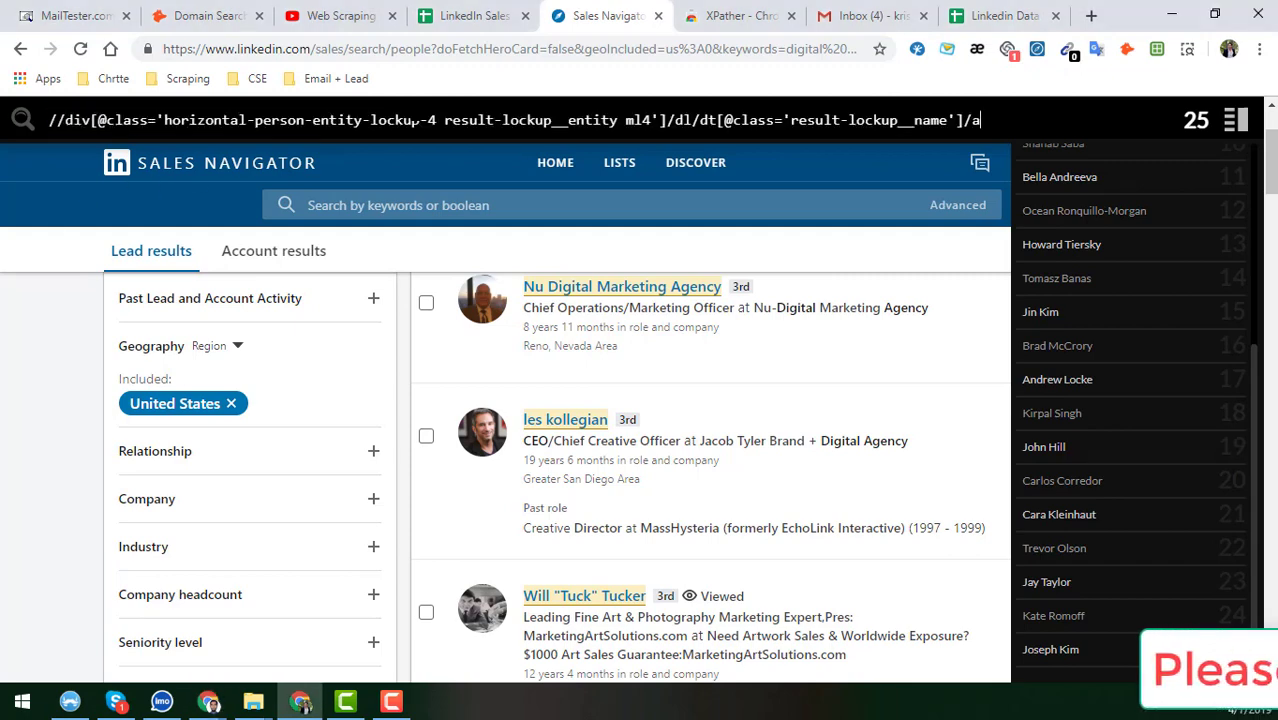
key(Home)
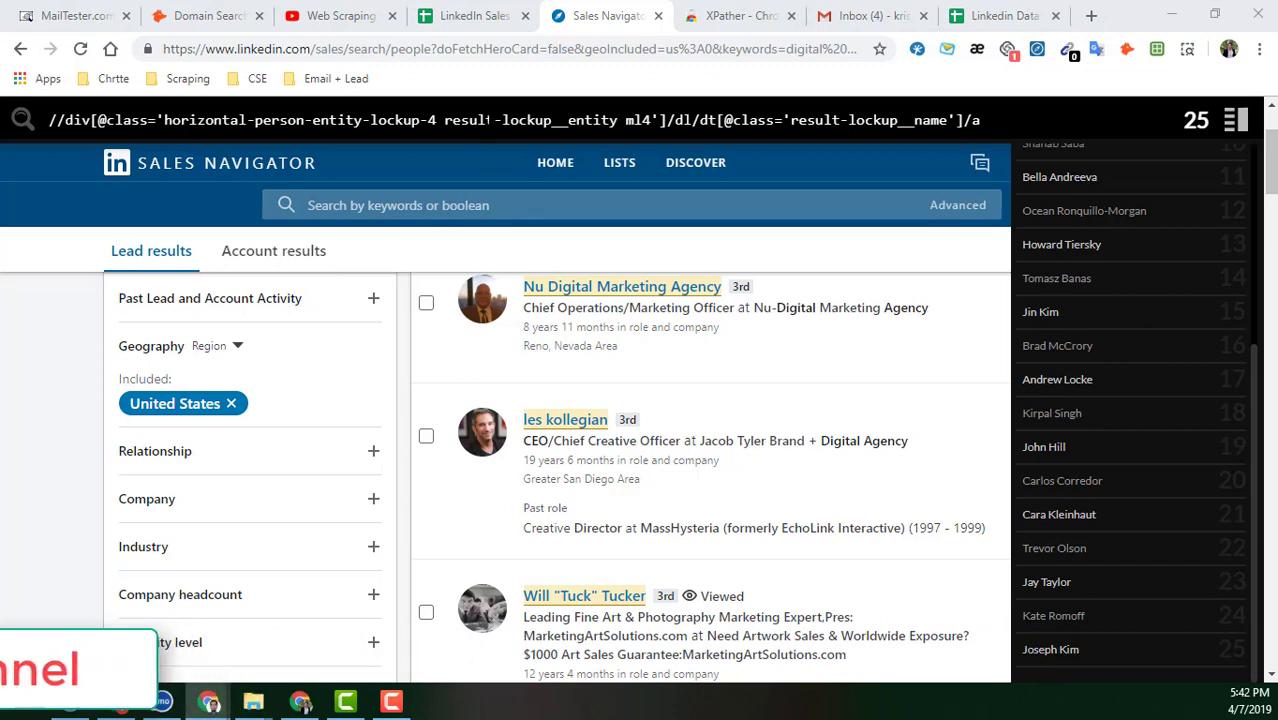
click(493, 119)
key(ctrl+a)
text(//dt[@class='result-lockup__name']/a)
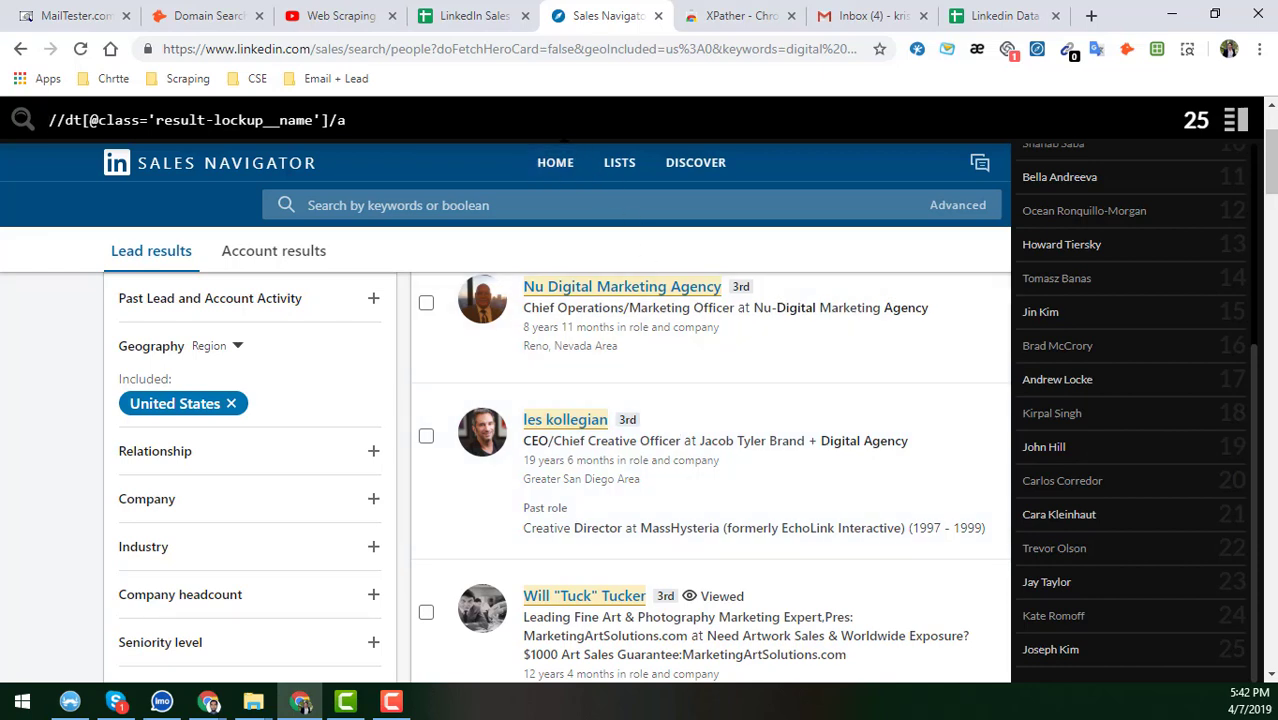
scroll(1168, 290, up, 5)
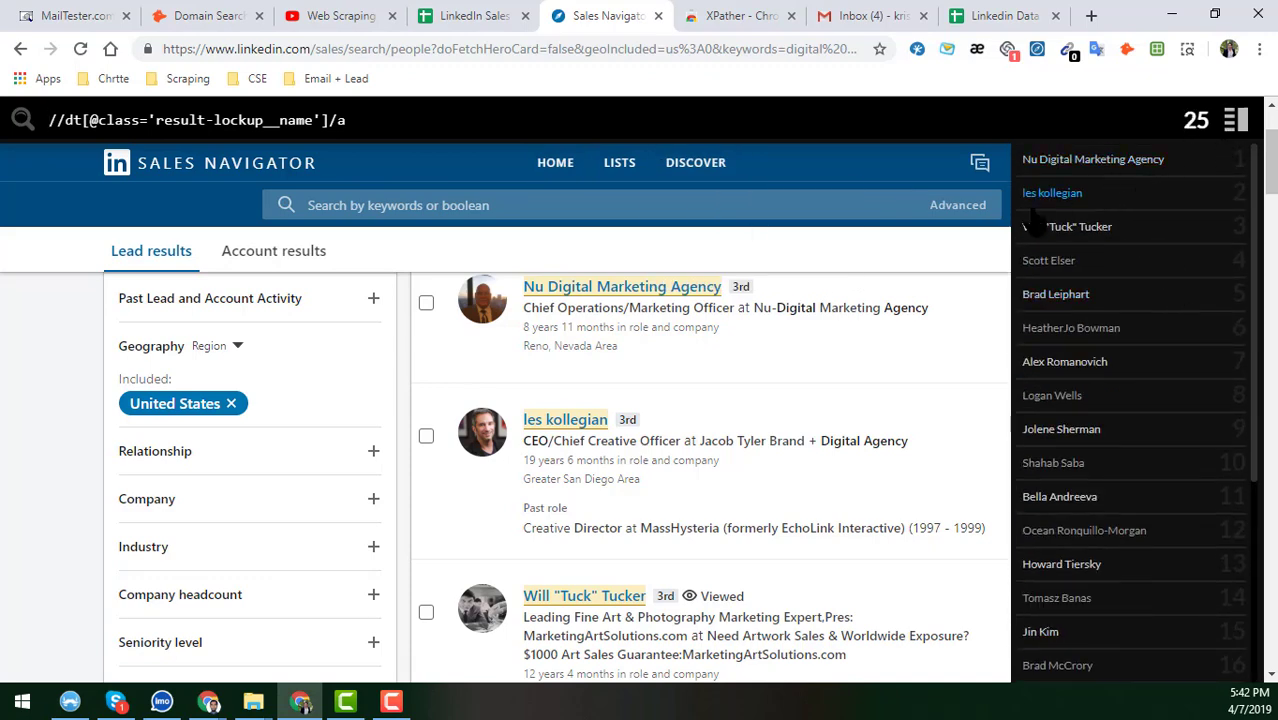
scroll(657, 409, down, 5)
scroll(659, 448, down, 7)
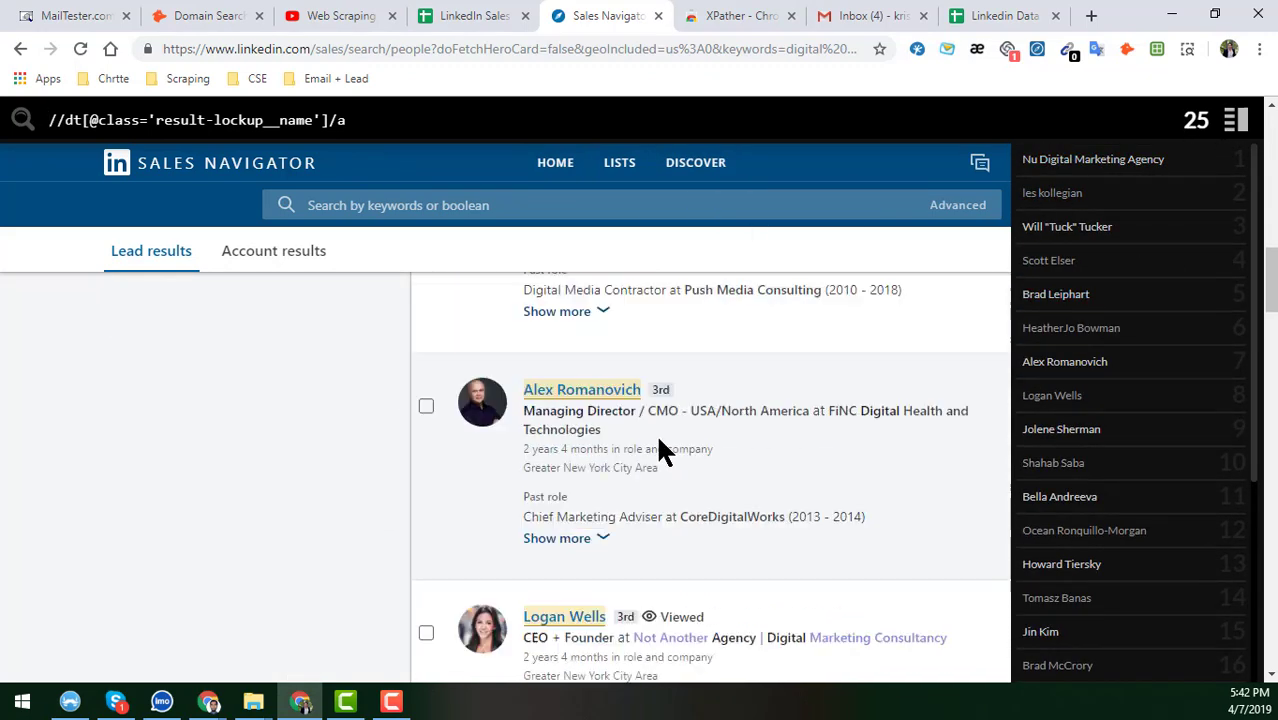
scroll(800, 488, up, 4)
scroll(925, 508, up, 5)
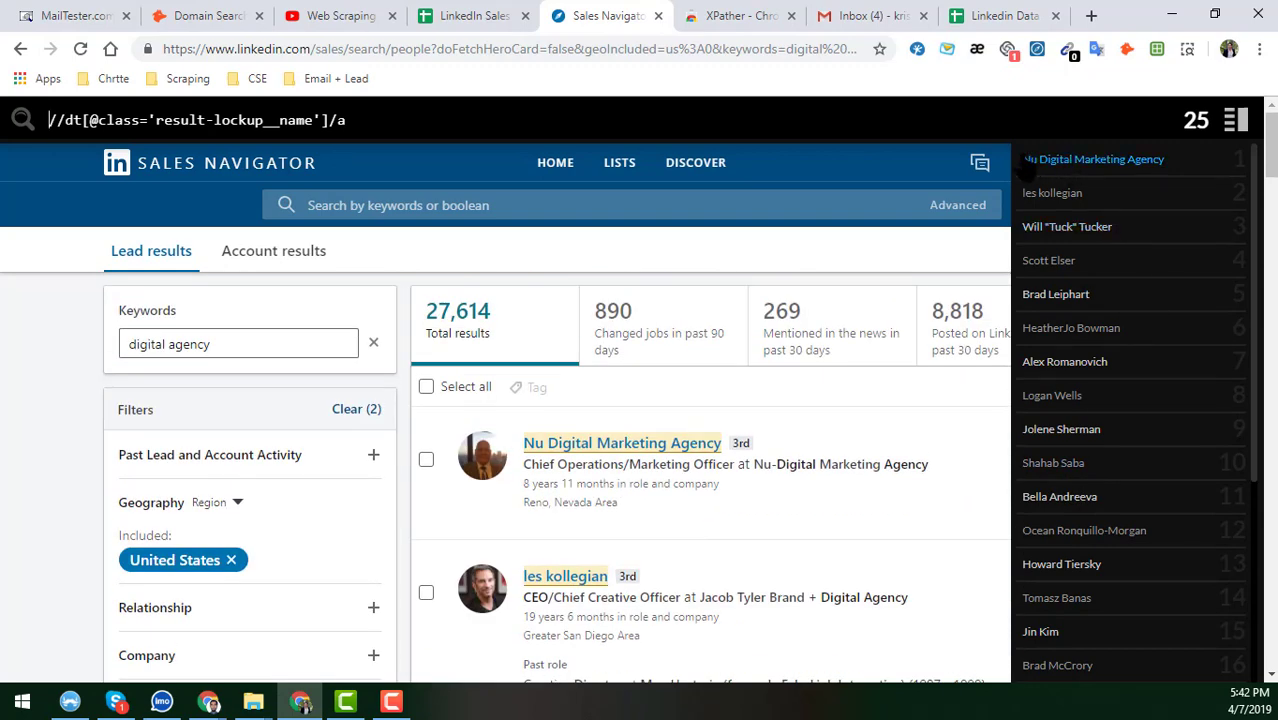
drag(1022, 160, 1204, 589)
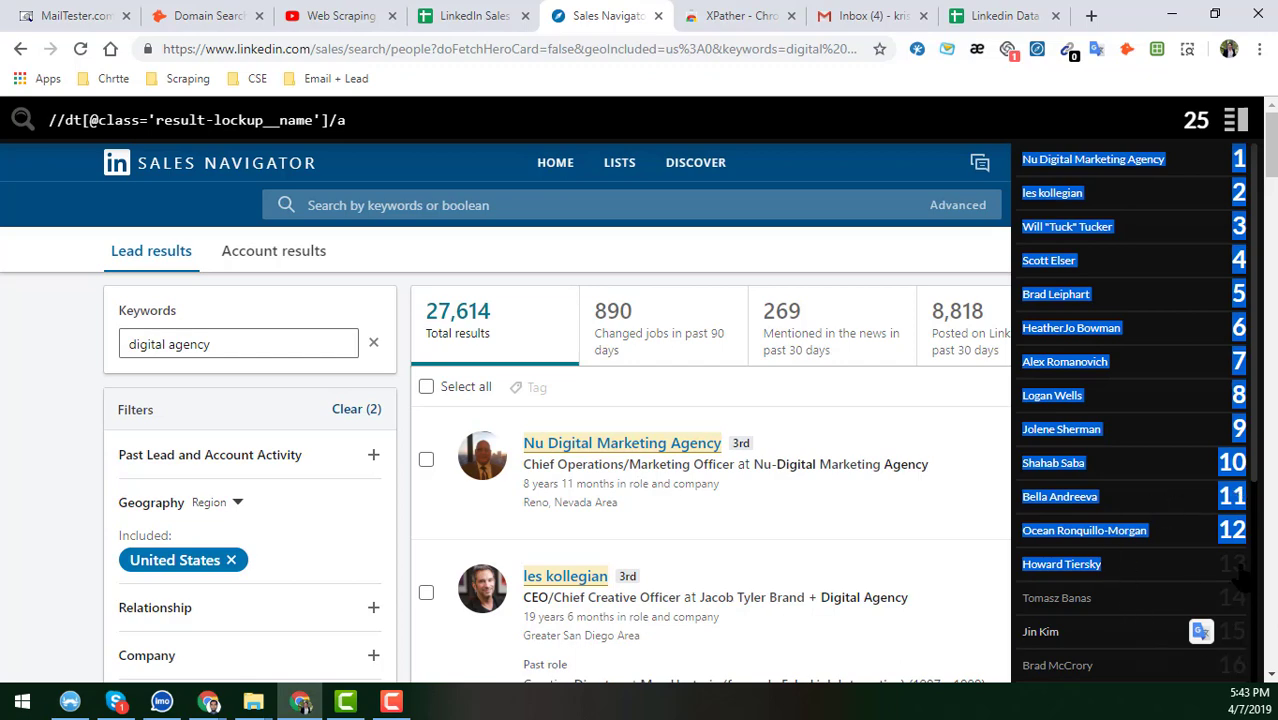
scroll(1195, 578, down, 6)
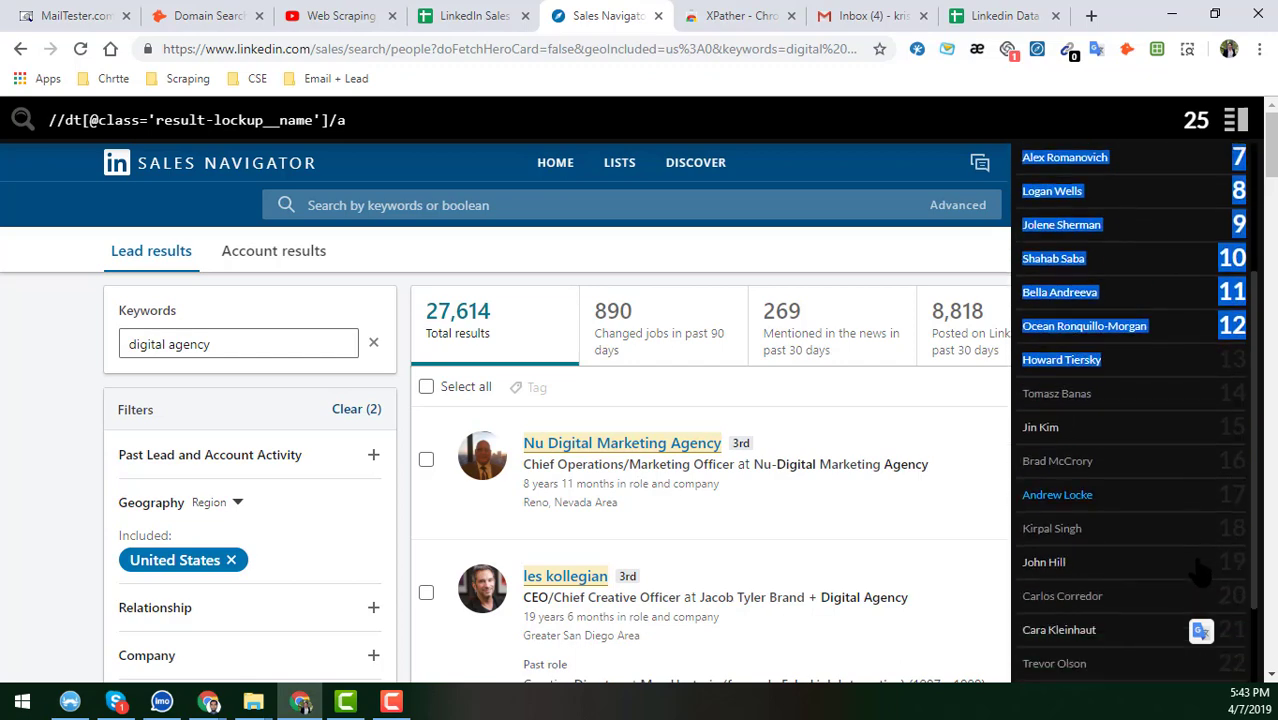
drag(1172, 582, 1238, 648)
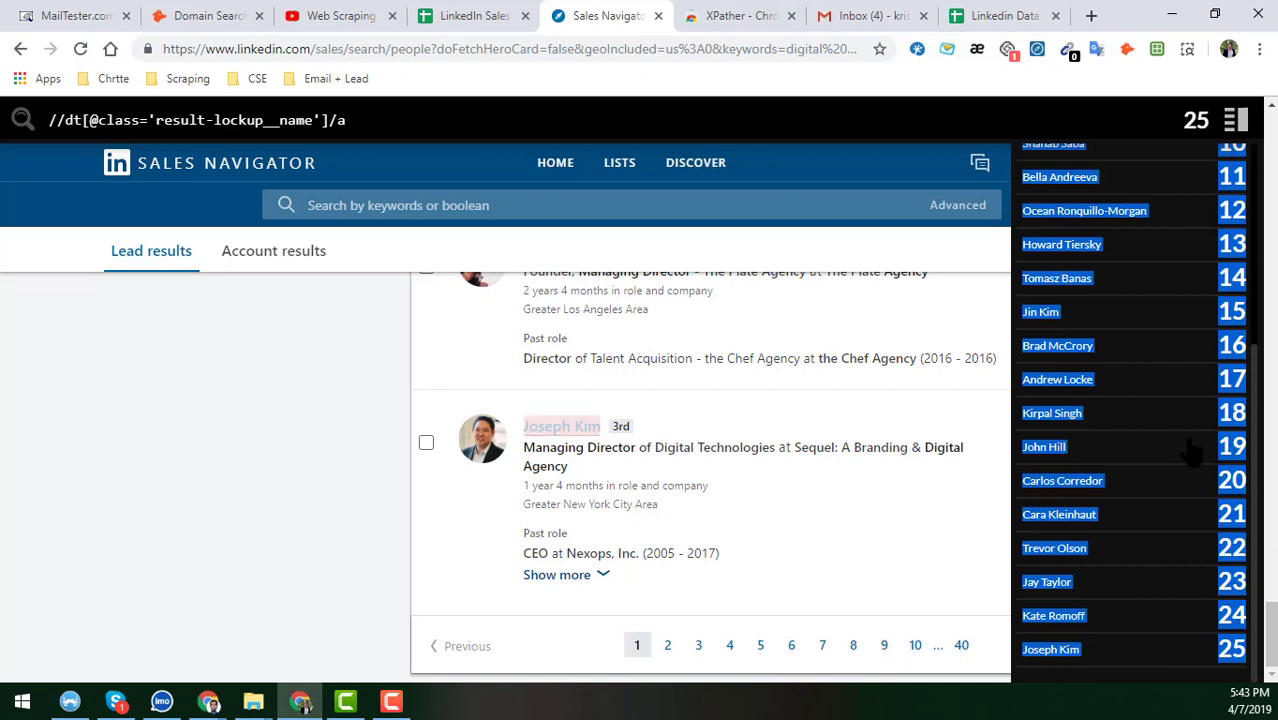
Paste the numbered lead names into column A from A2 and widen column A.
click(992, 14)
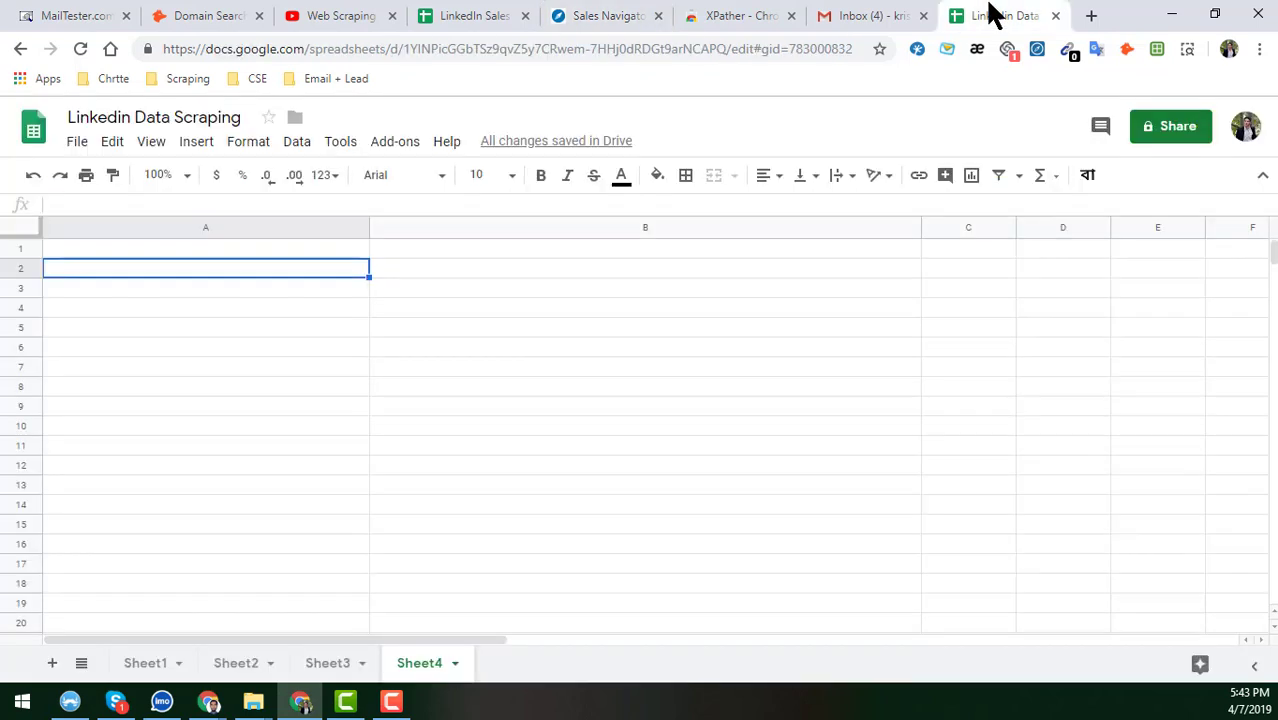
click(212, 247)
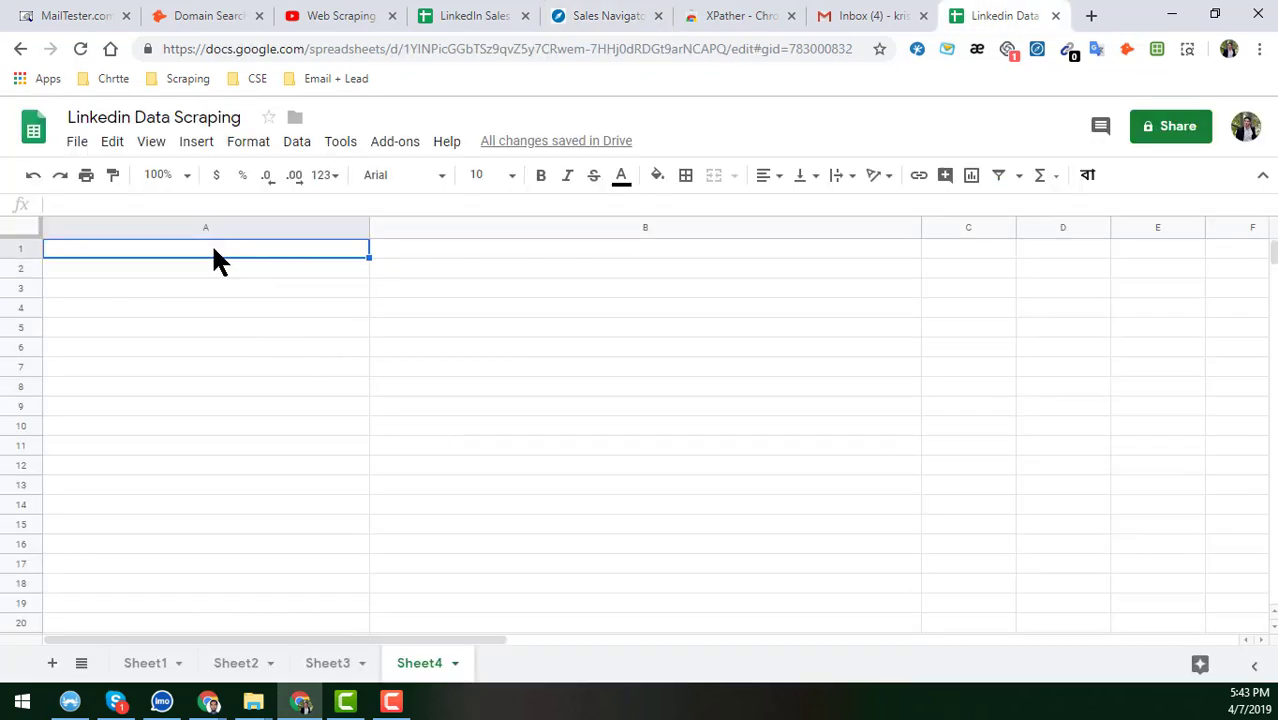
click(162, 268)
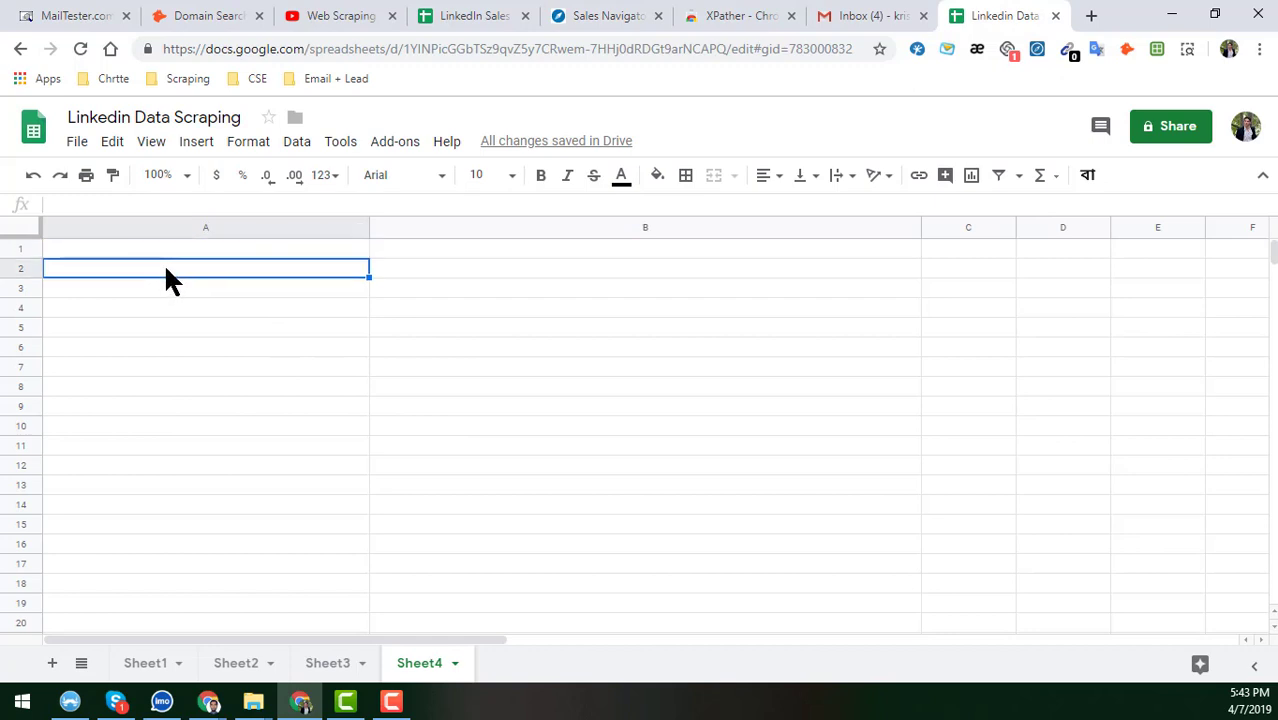
key(ctrl+v)
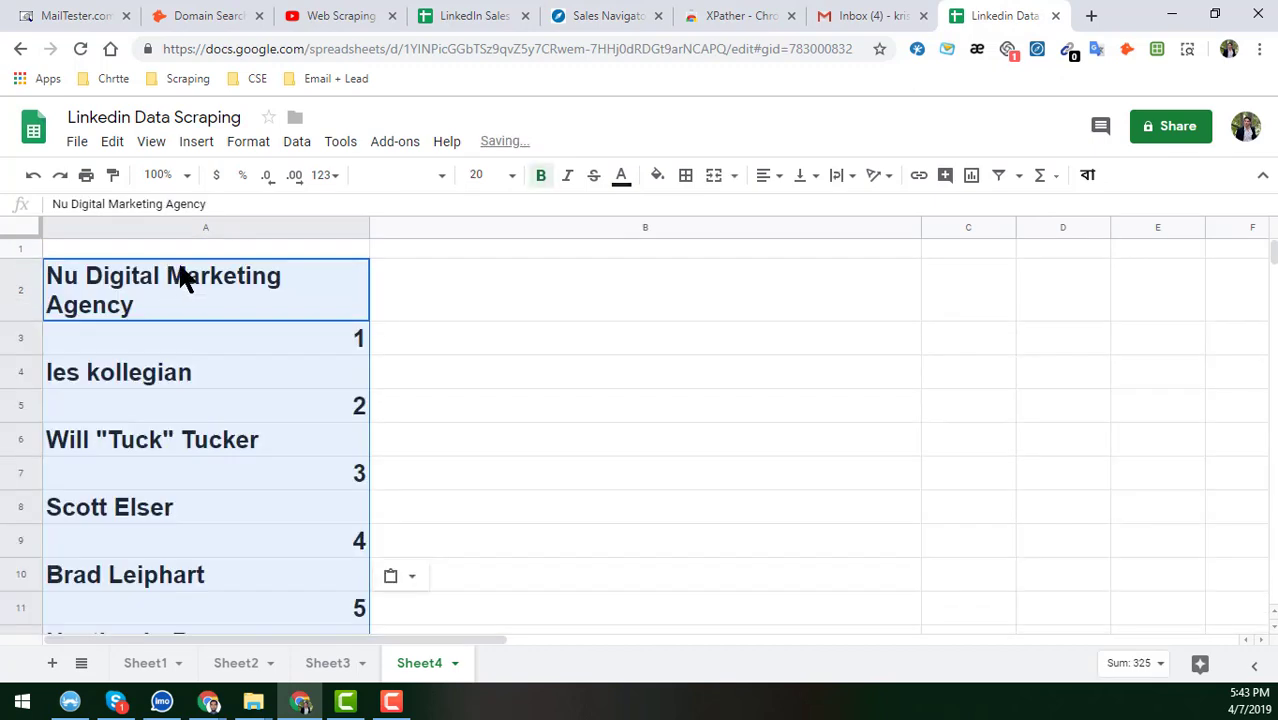
click(328, 285)
drag(364, 231, 526, 238)
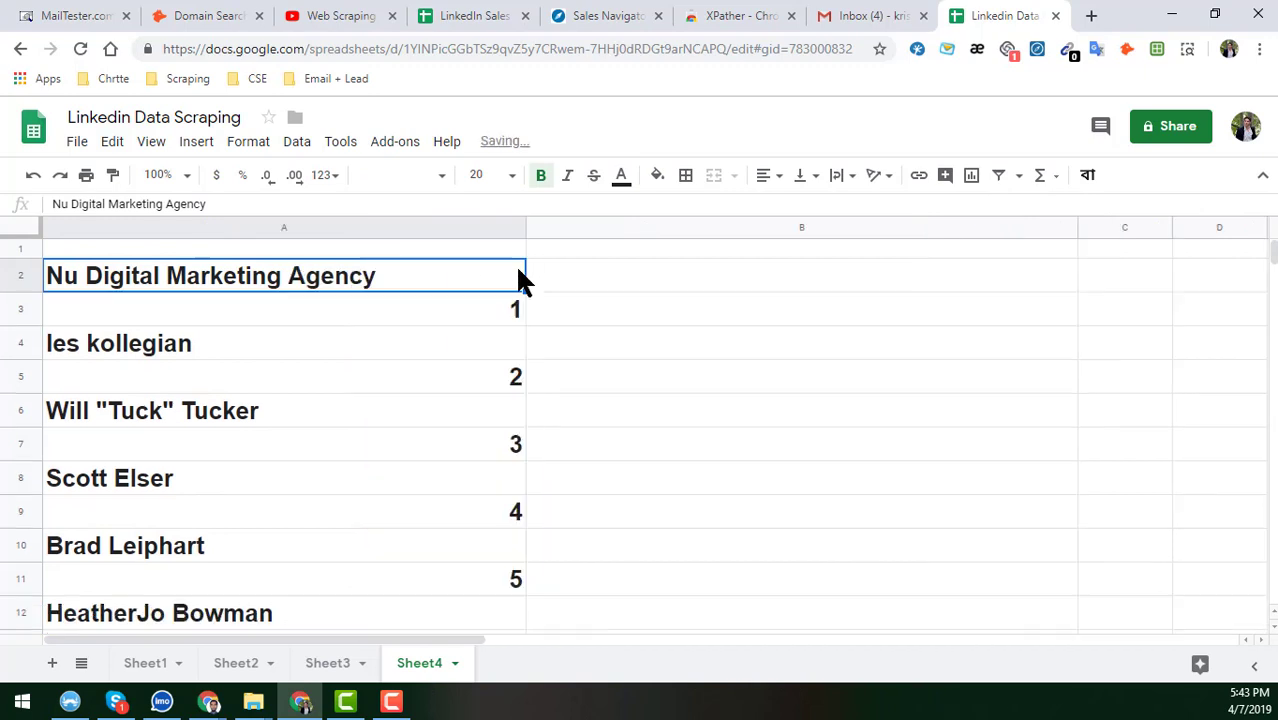
Paste the lead names as plain values into column B starting at B2.
click(595, 283)
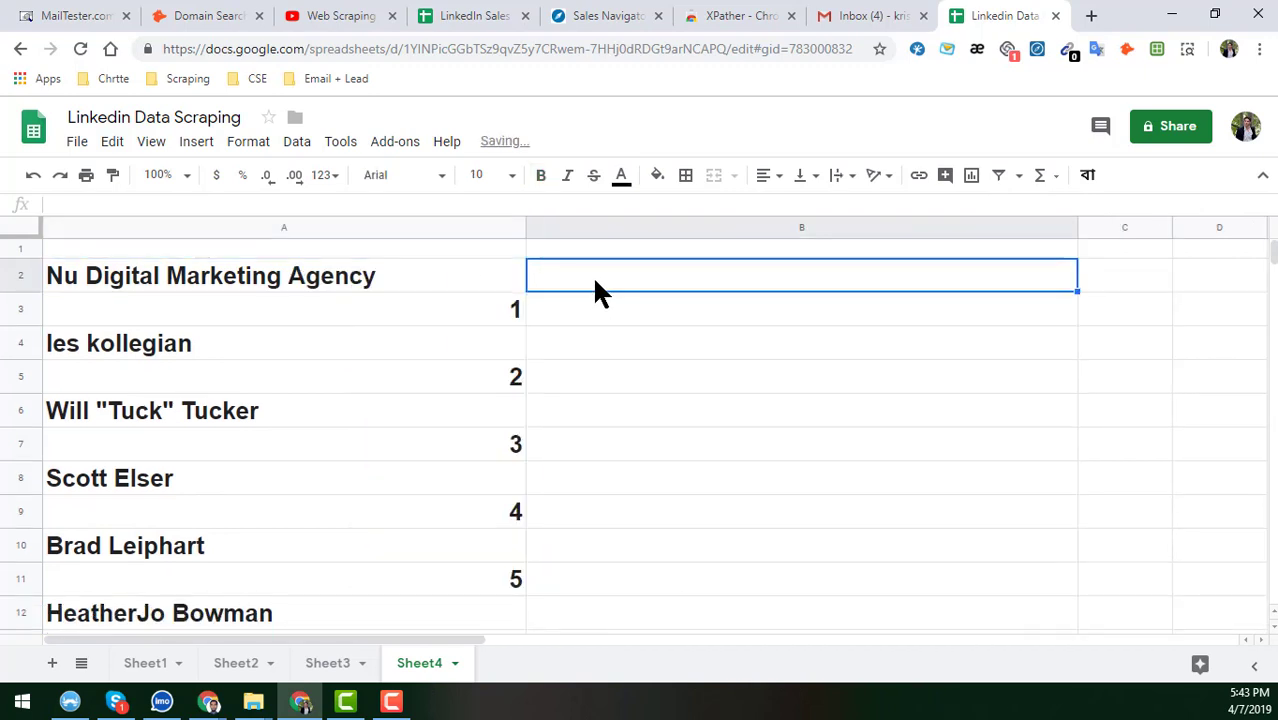
right_click(595, 281)
mouse_move(724, 400)
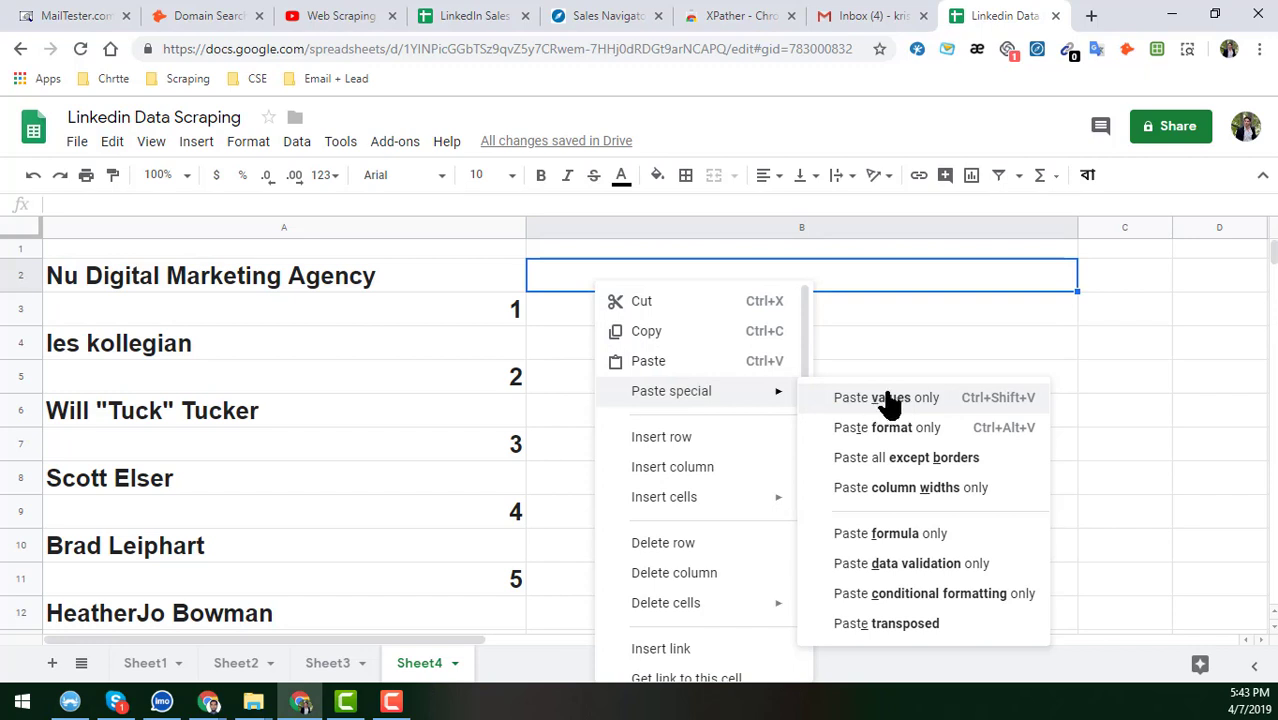
click(504, 274)
click(550, 272)
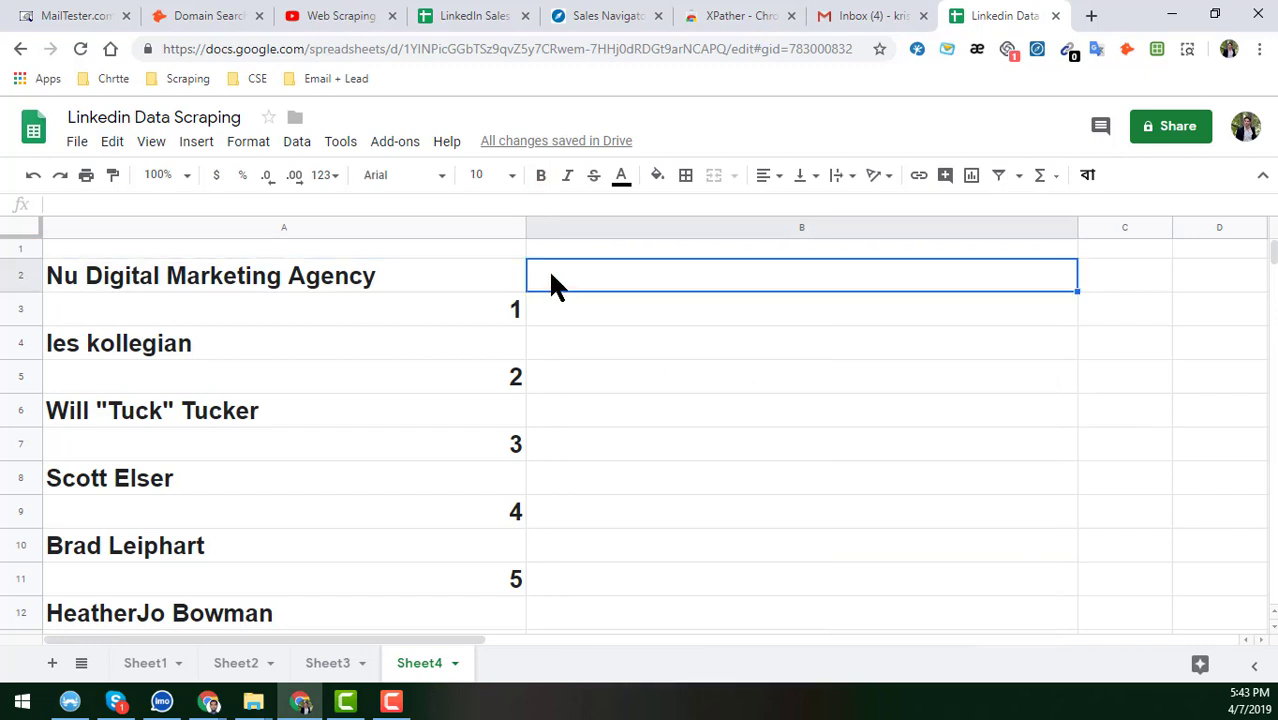
key(ctrl+shift+v)
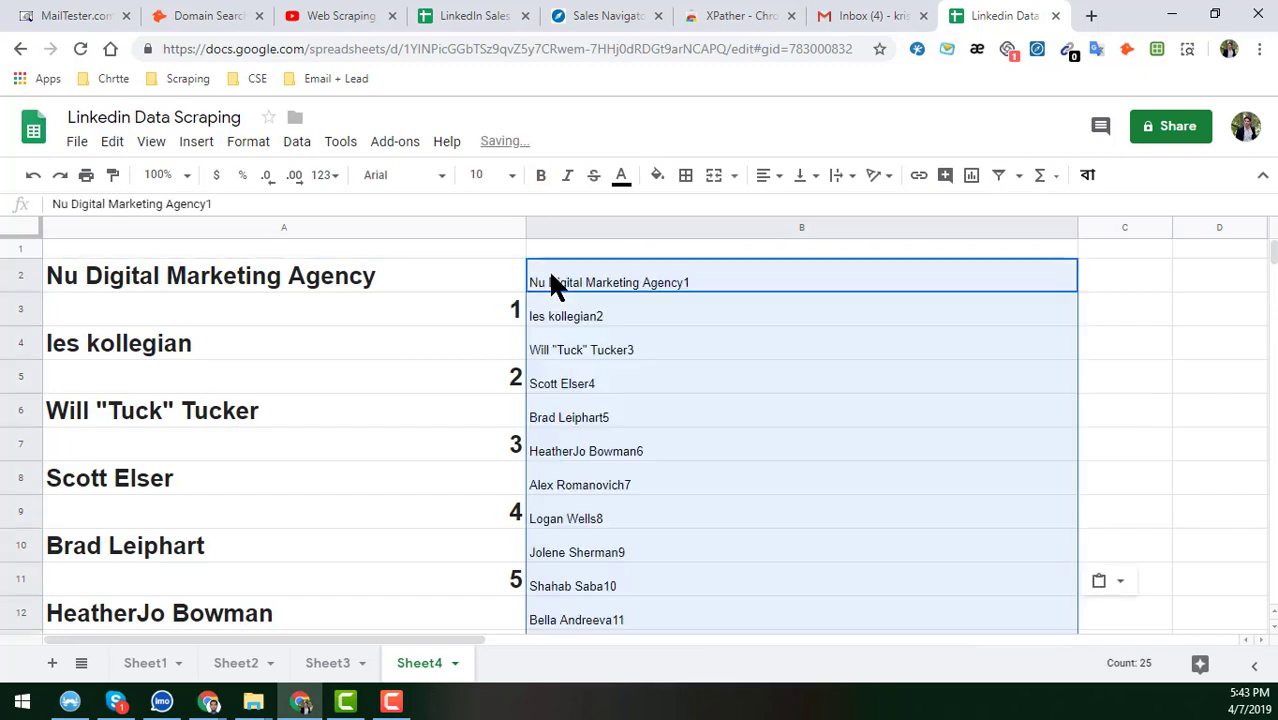
click(666, 282)
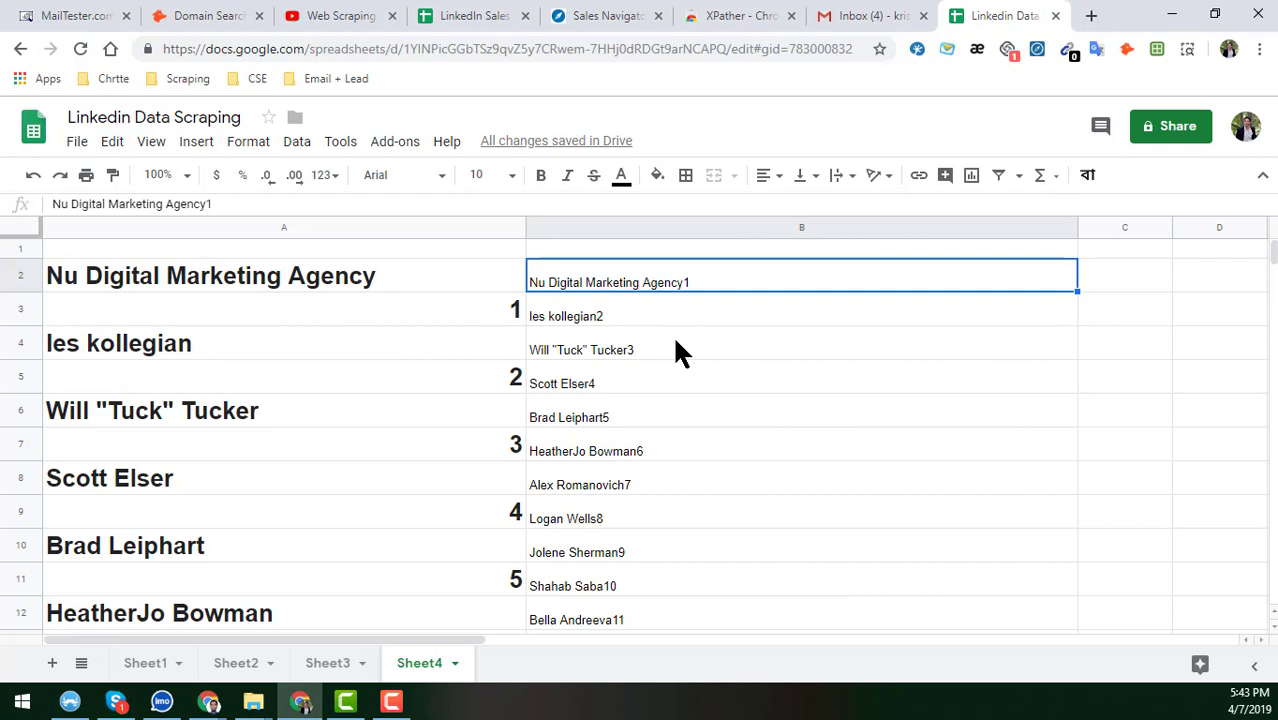
Clear column B and check the column A entries down to the last one, 25, in A51.
click(756, 227)
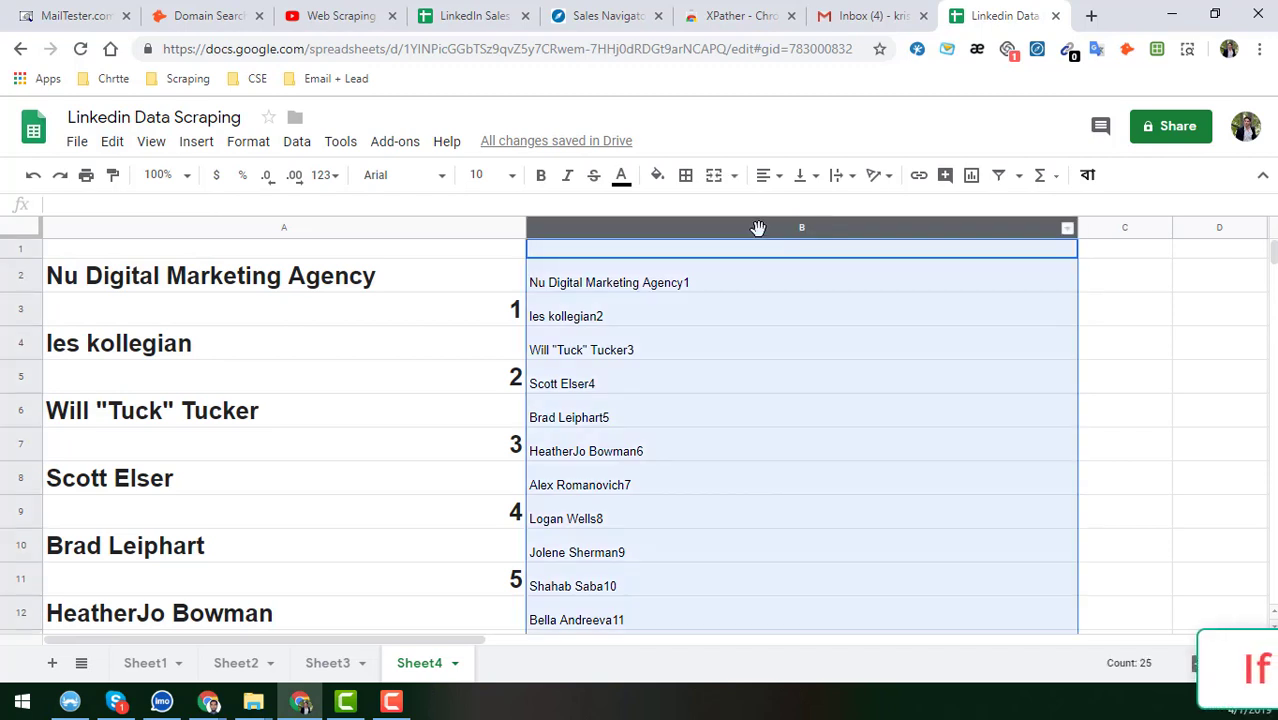
key(Delete)
click(377, 314)
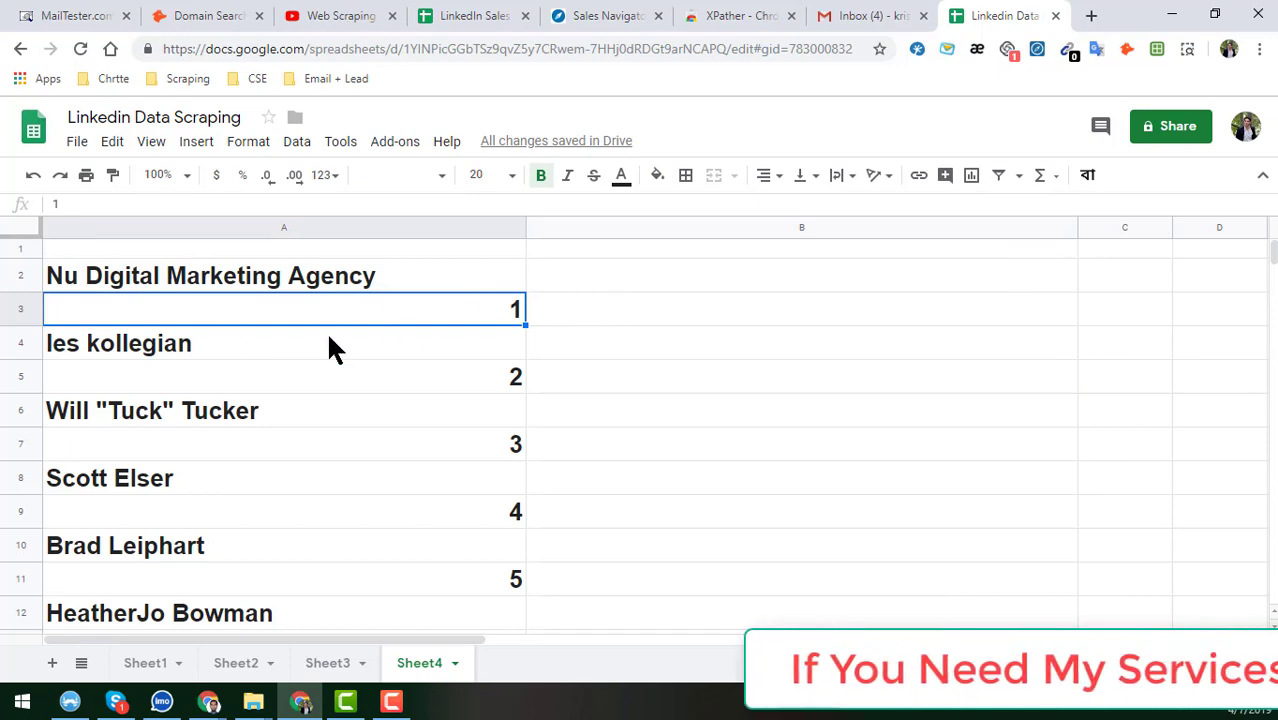
click(350, 274)
scroll(310, 350, down, 6)
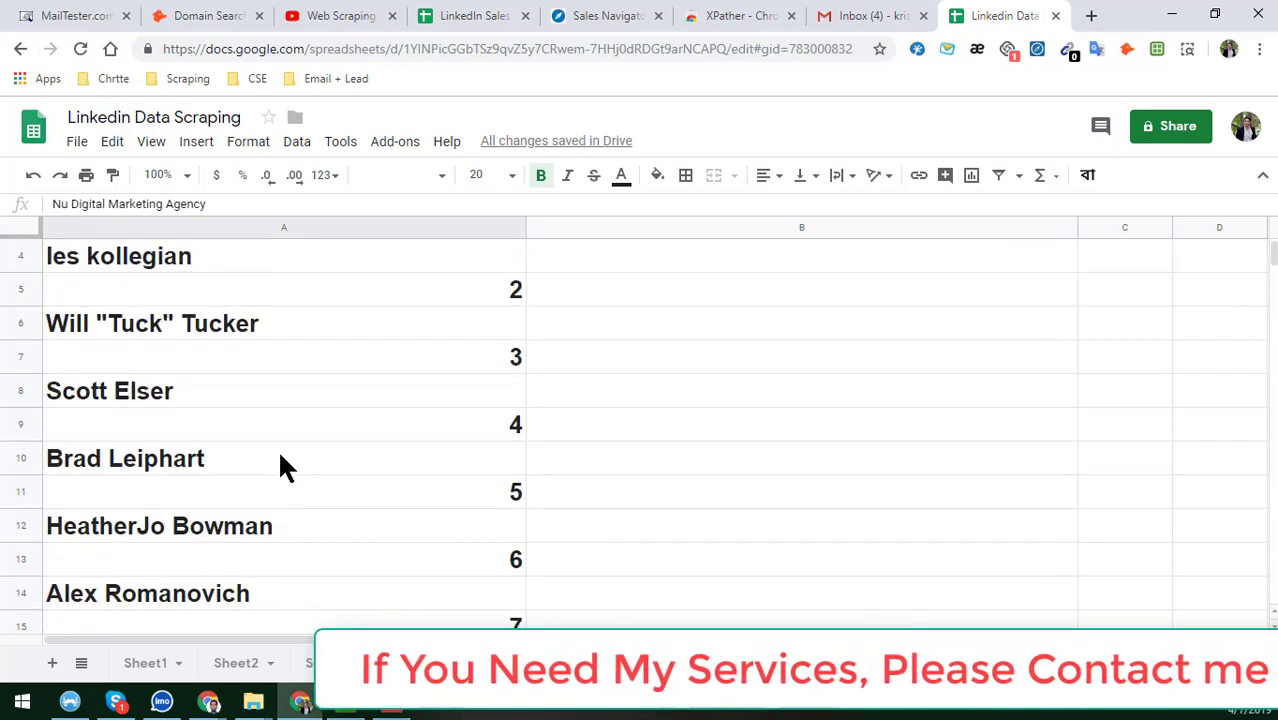
scroll(296, 462, down, 10)
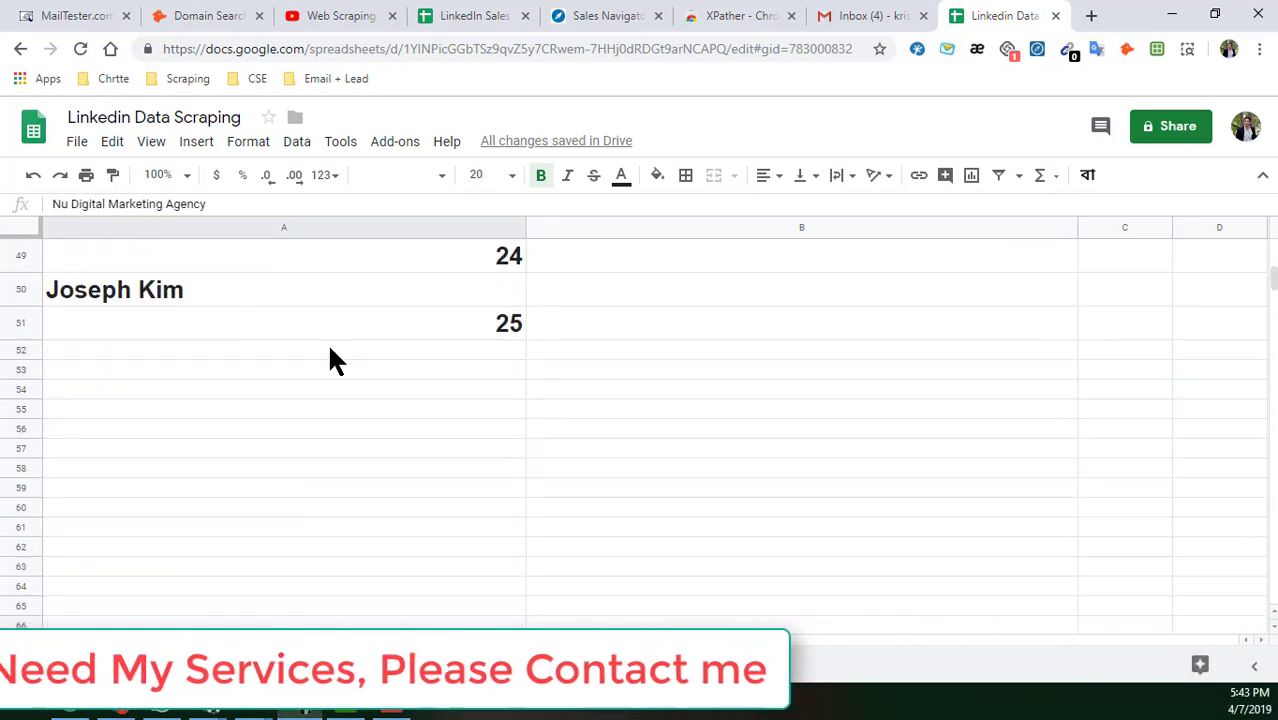
click(333, 342)
scroll(340, 330, up, 16)
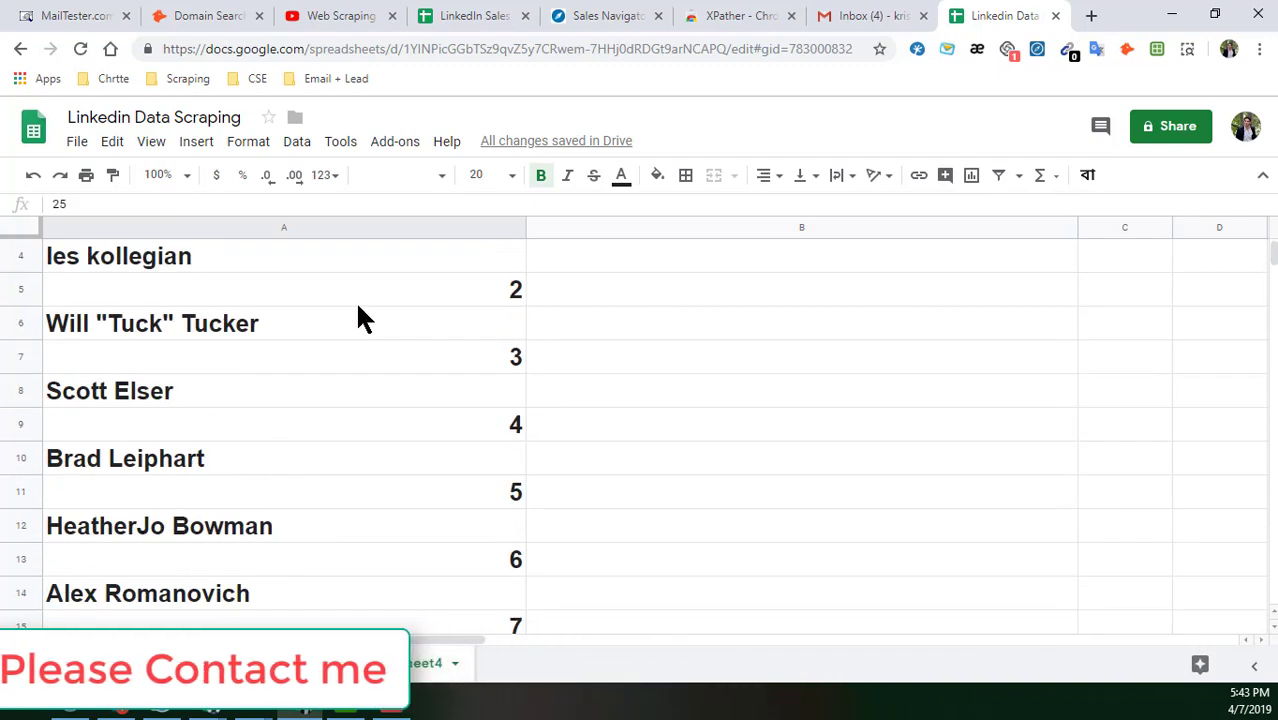
Enter the header 'Name' in cell A1.
click(323, 249)
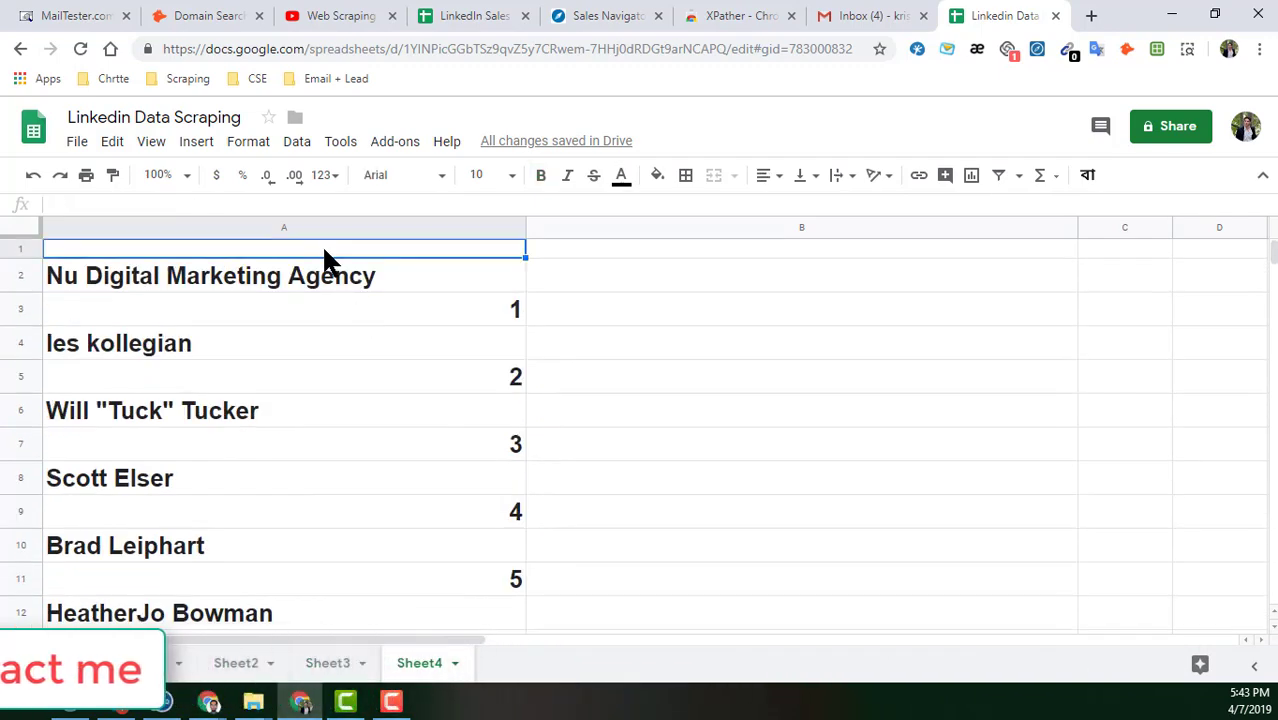
text(Name)
key(Return)
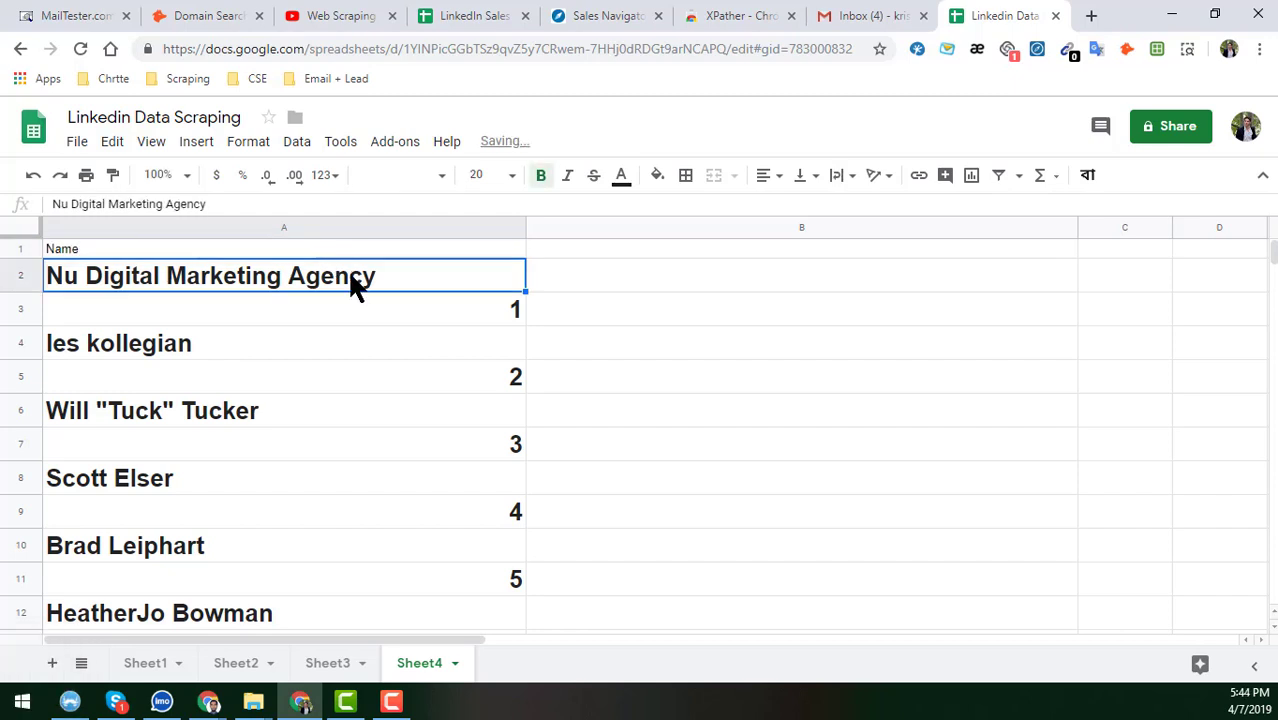
click(551, 277)
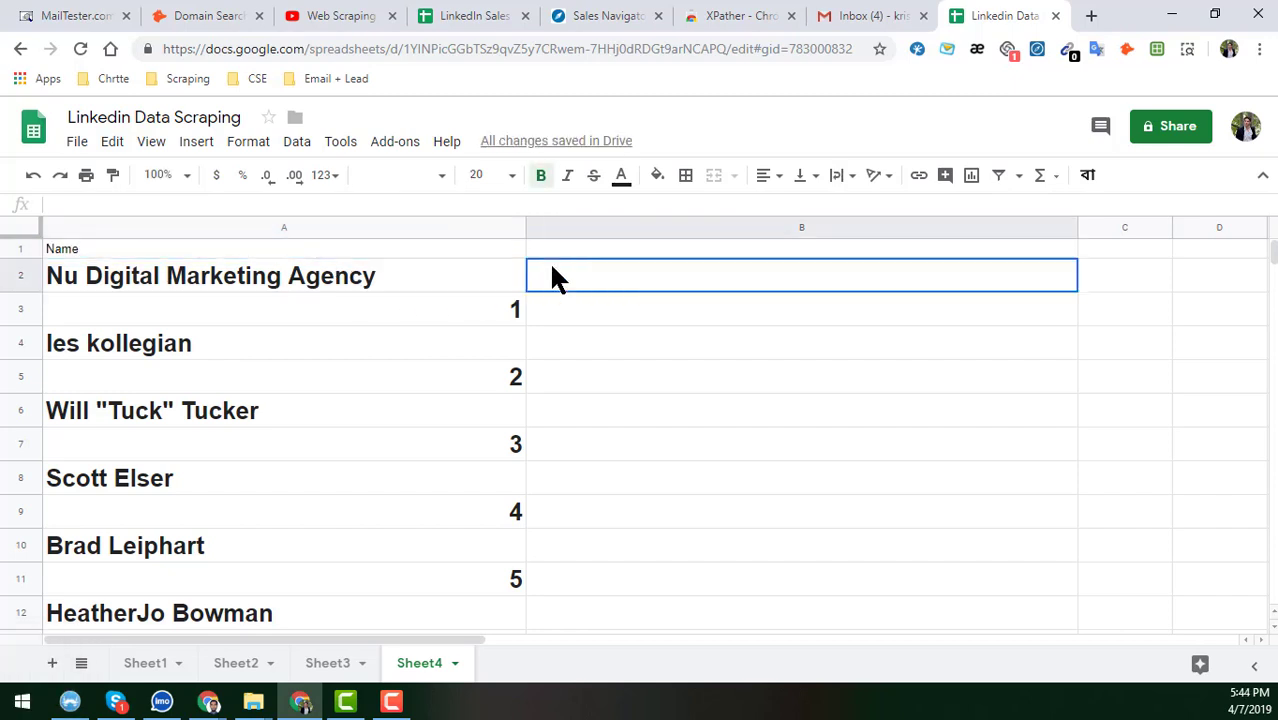
Return to the Sales Navigator results and deselect the 25 XPather-matched names.
click(612, 16)
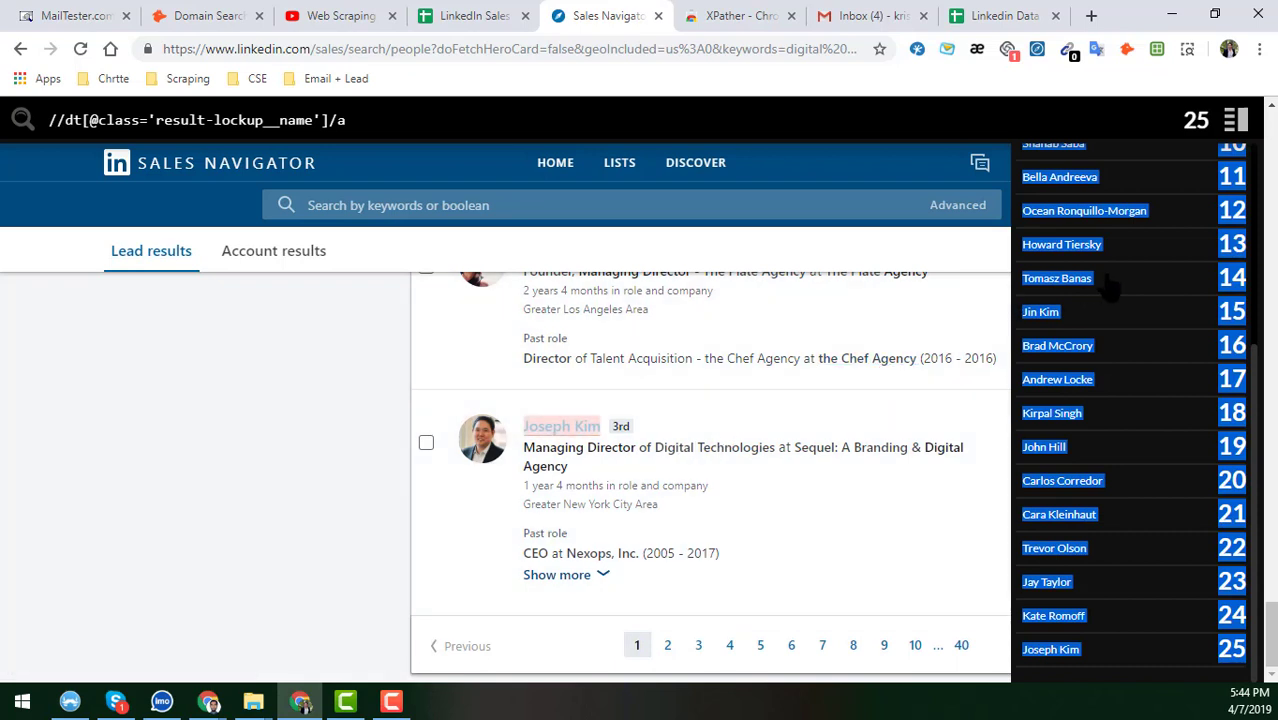
click(303, 457)
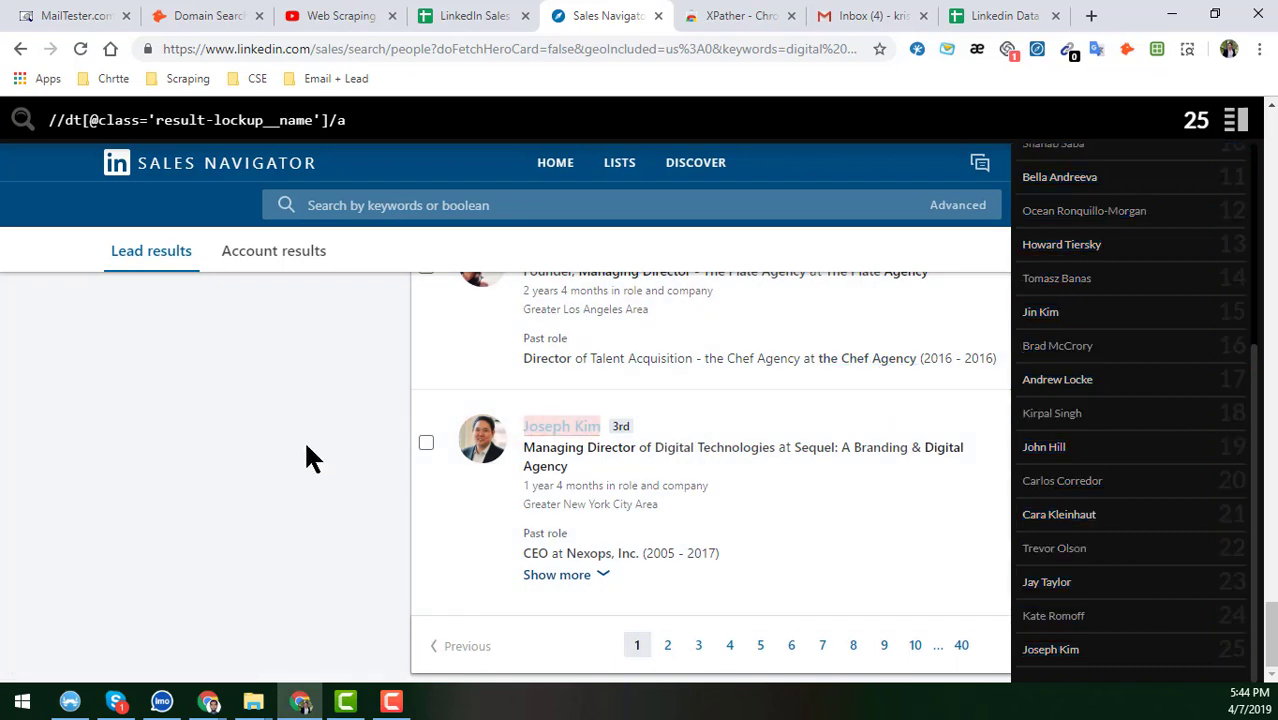